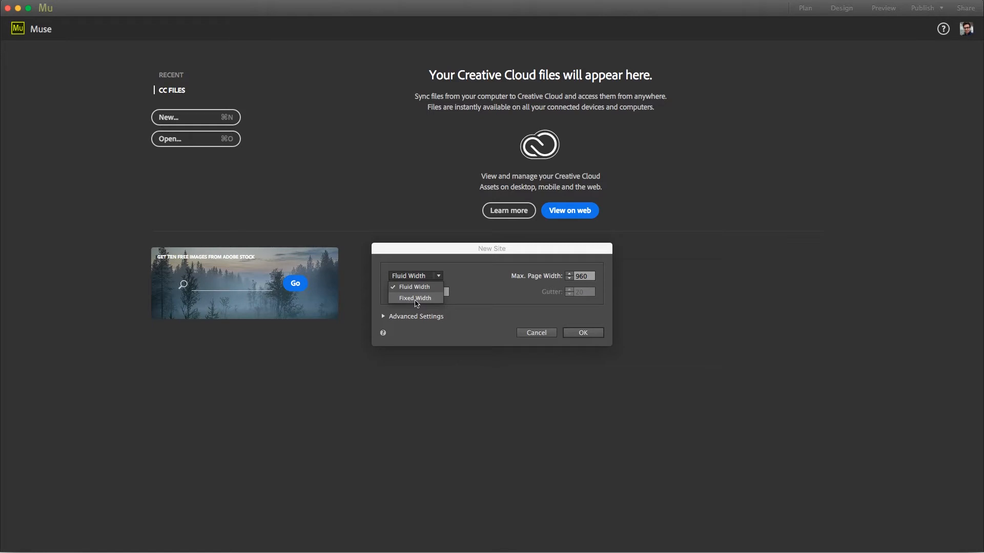
# Create a new fixed-width site with a 960 page width and one column, and open its Home page for design
pyautogui.click(428, 298)
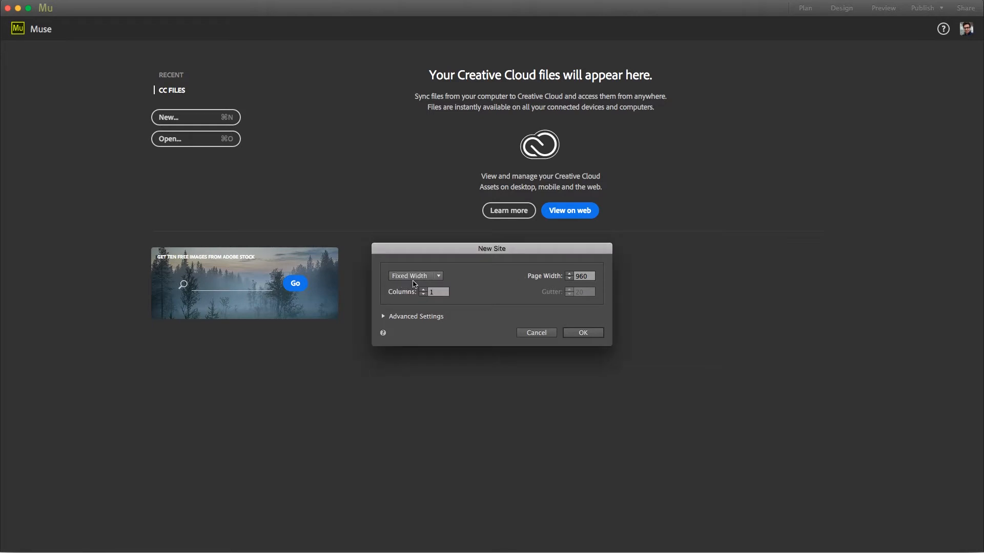
pyautogui.click(581, 333)
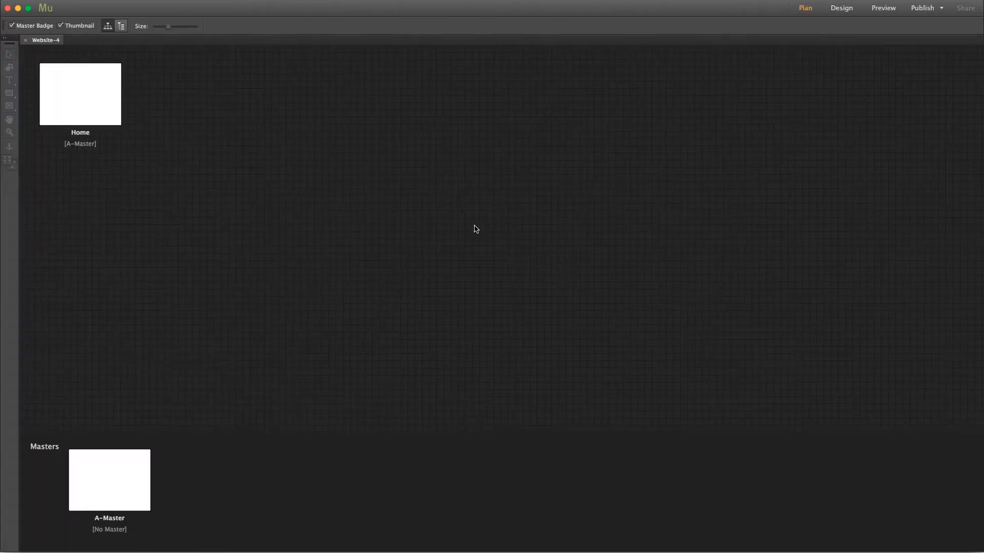
pyautogui.doubleClick(114, 109)
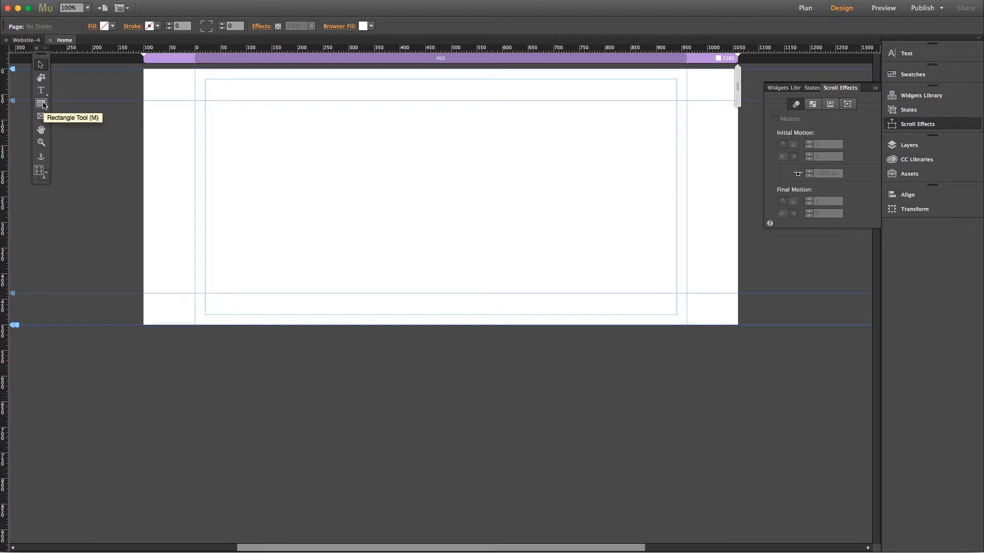
# Draw a full-width rectangle about 881 px high from the top of the page and fill it with dark blue 2F3291
pyautogui.click(42, 104)
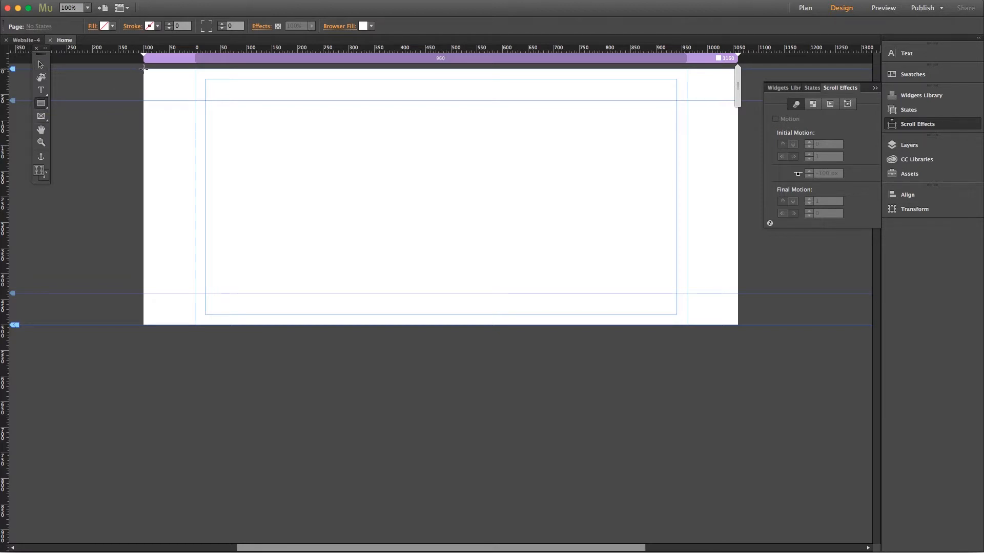
pyautogui.moveTo(144, 69); pyautogui.dragTo(738, 518)
pyautogui.click(112, 27)
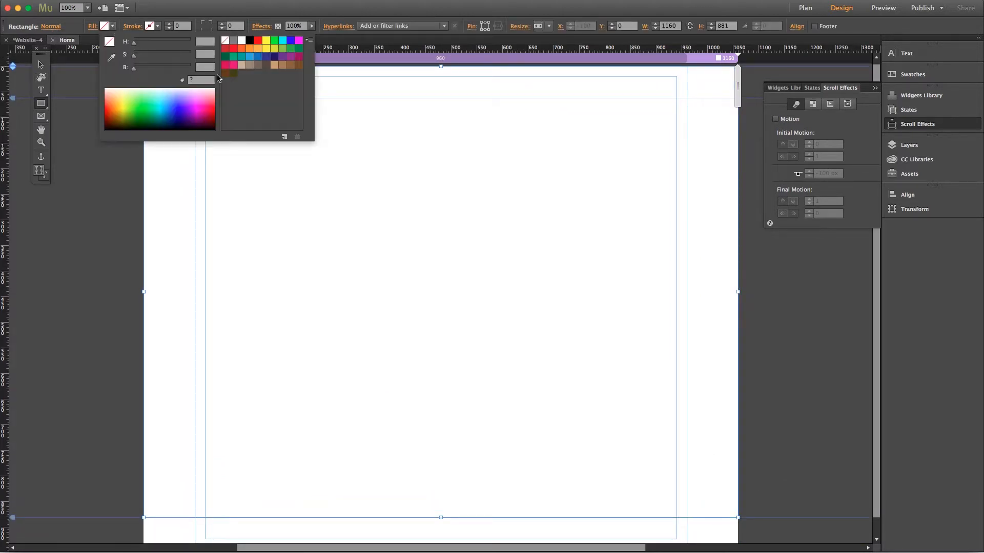
pyautogui.click(257, 57)
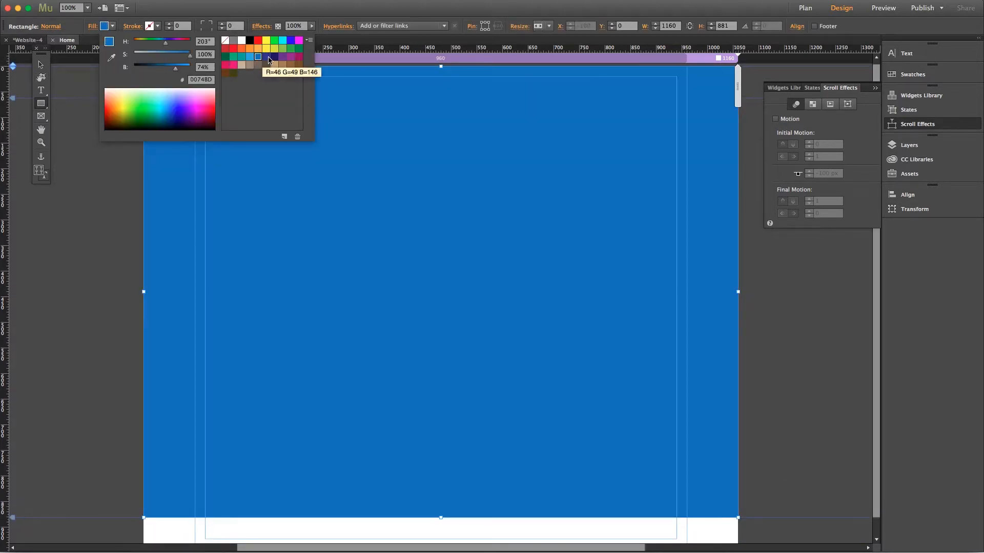
pyautogui.click(267, 57)
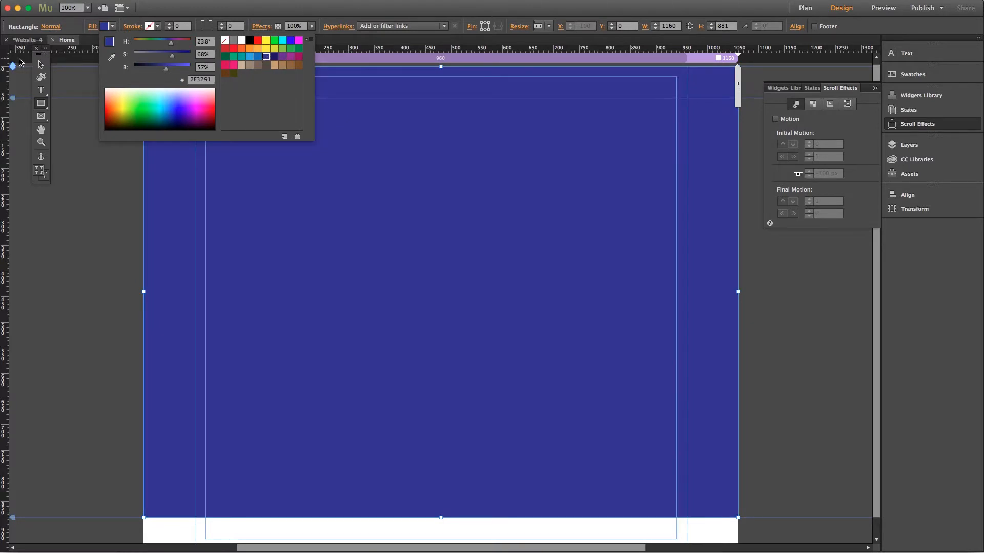
pyautogui.click(41, 65)
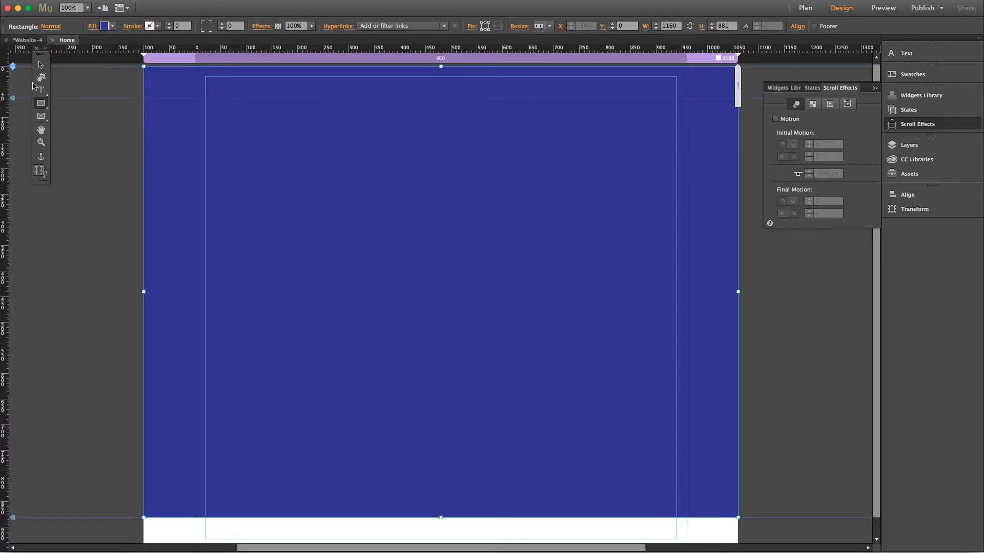
pyautogui.click(41, 65)
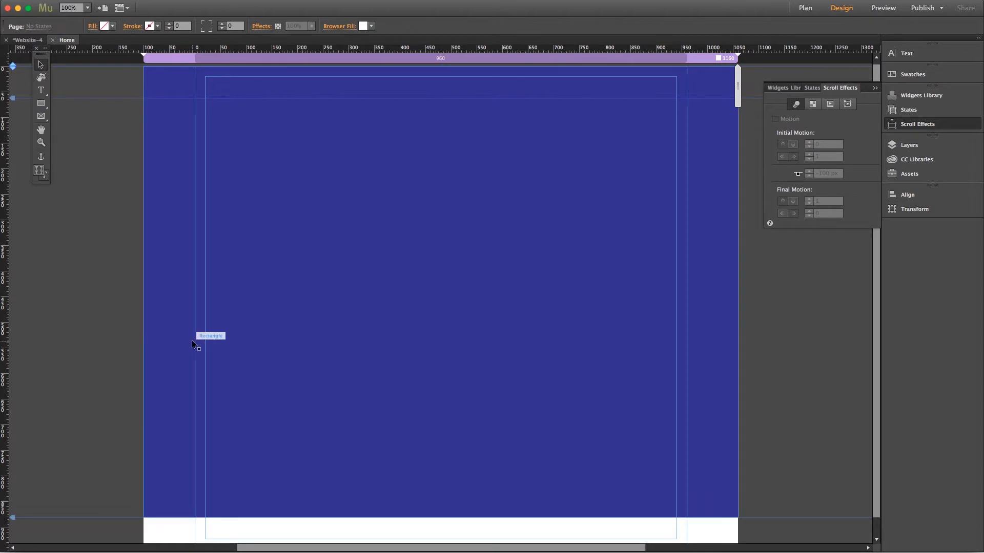
# Duplicate the blue rectangle downwards to about Y 849 and fill the copy with purple
pyautogui.moveTo(368, 360); pyautogui.dragTo(326, 390)
pyautogui.moveTo(331, 288); pyautogui.dragTo(352, 469)
pyautogui.click(112, 26)
pyautogui.click(233, 57)
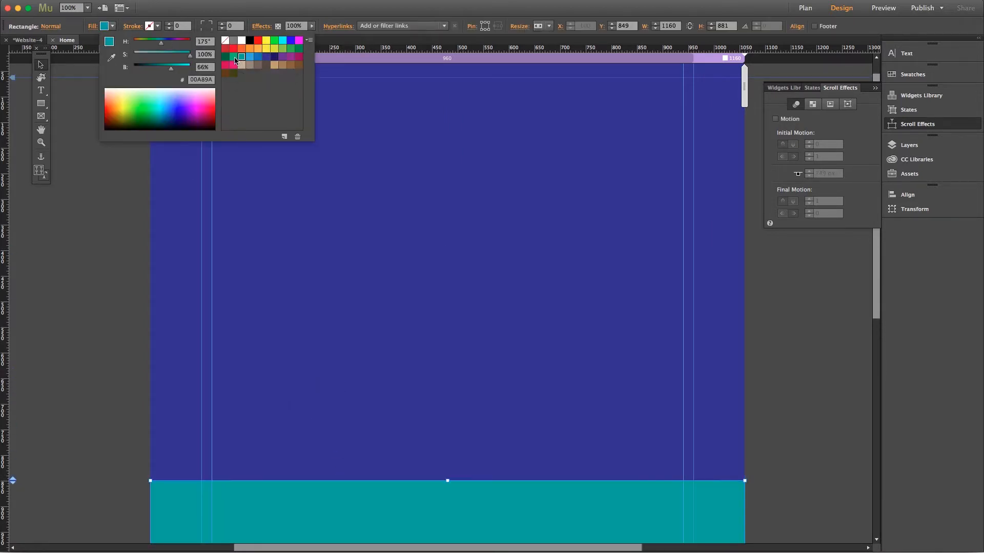
pyautogui.click(291, 57)
# Move the purple rectangle down to about Y 1184 and extend its bottom edge to a height of about 1768 px
pyautogui.press('super+minus')
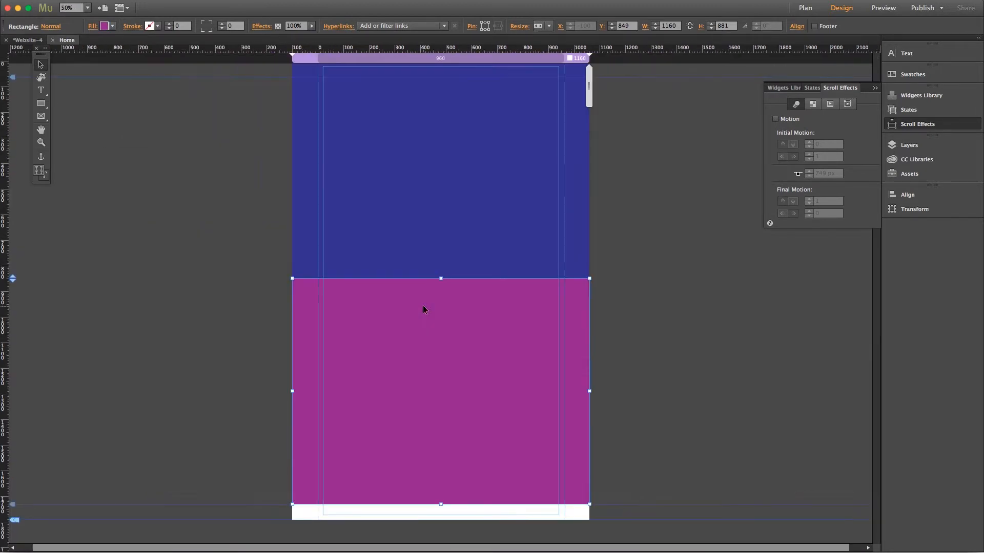
pyautogui.moveTo(426, 315); pyautogui.dragTo(428, 389)
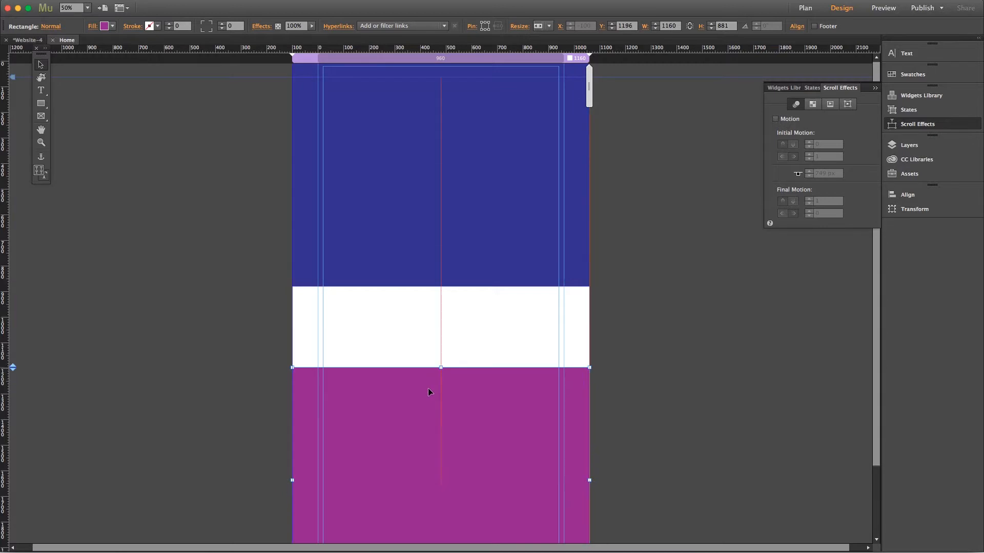
pyautogui.scroll(-3, 869, 349)
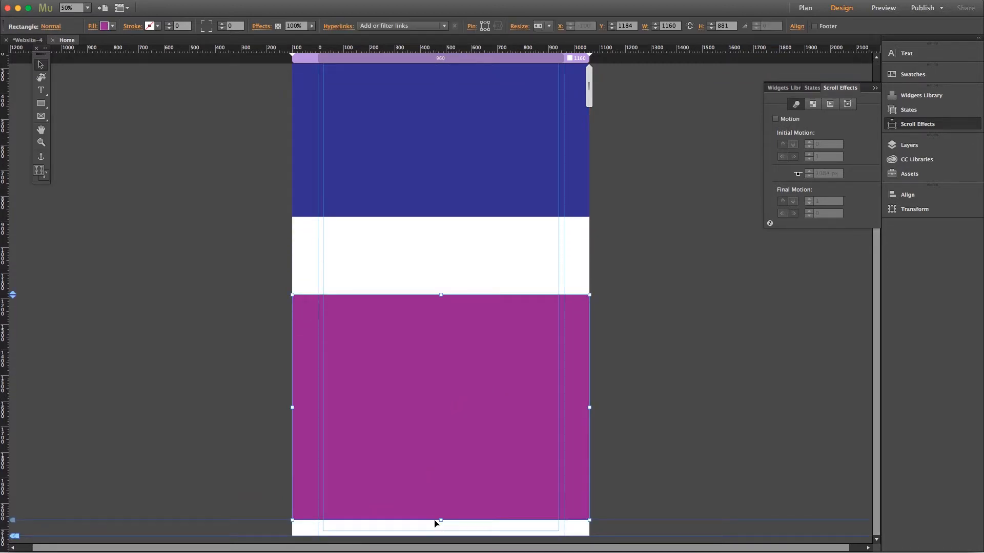
pyautogui.press('super+minus')
pyautogui.press('super+minus')
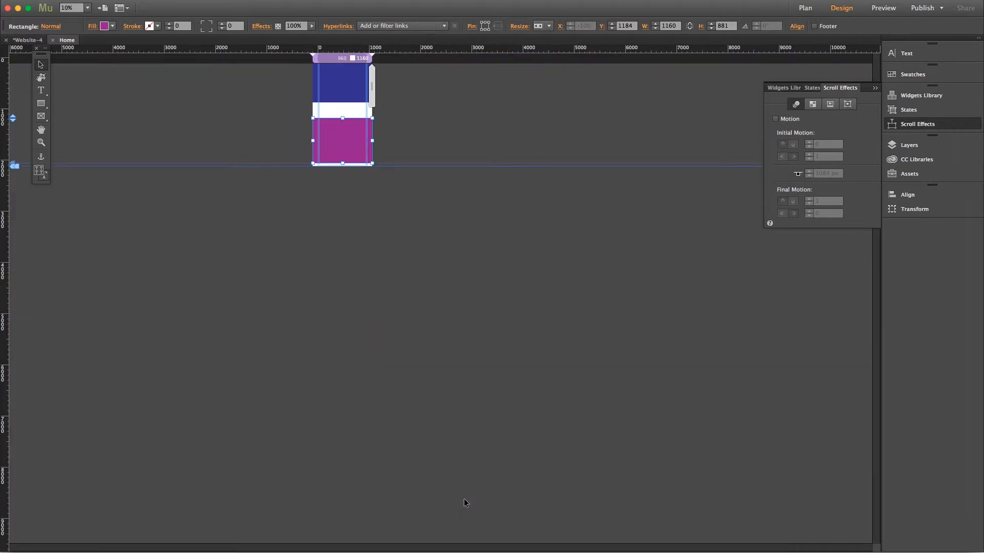
pyautogui.press('super+equal')
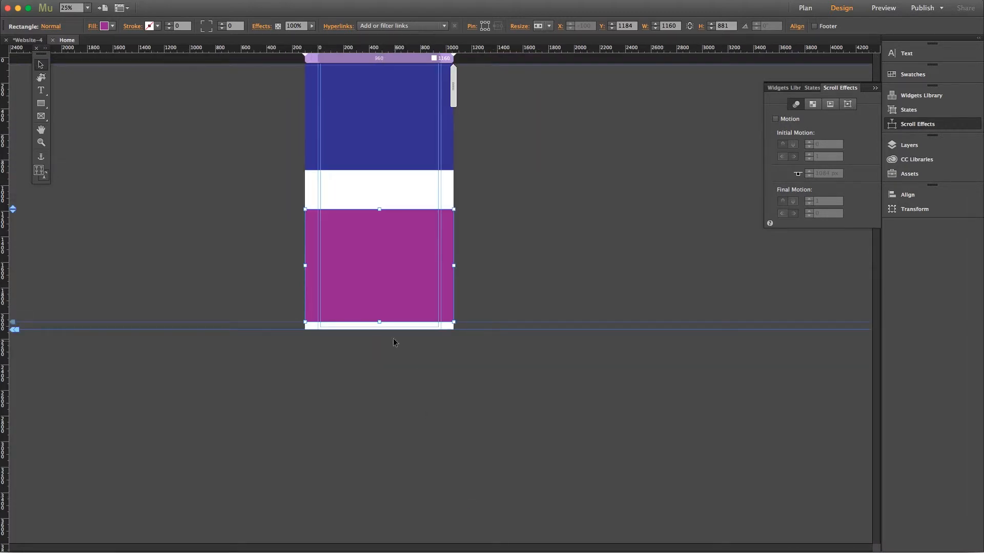
pyautogui.moveTo(379, 323); pyautogui.dragTo(378, 436)
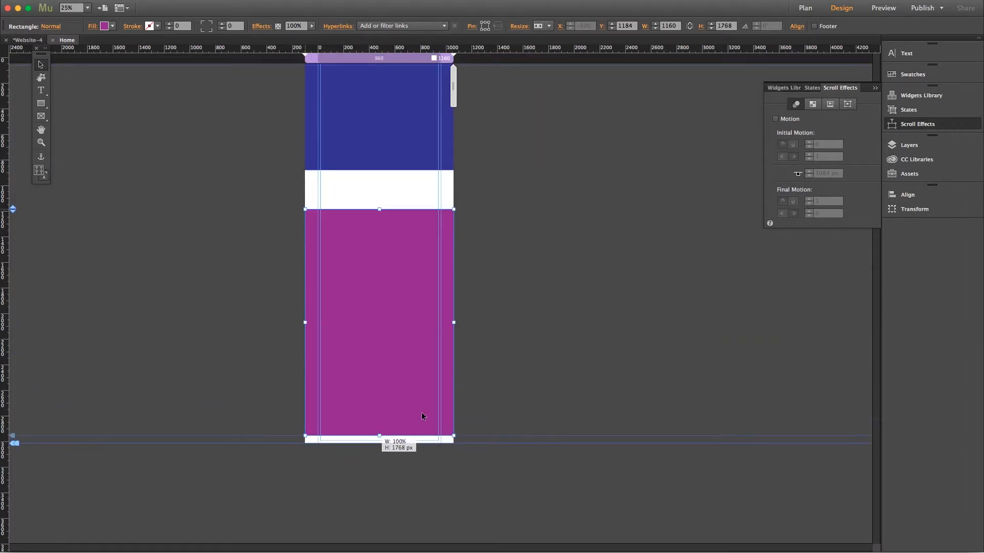
# Reposition the purple rectangle at about Y 1158, leaving a white gap beneath the blue rectangle
pyautogui.click(554, 296)
pyautogui.press('super+equal')
pyautogui.press('super+equal')
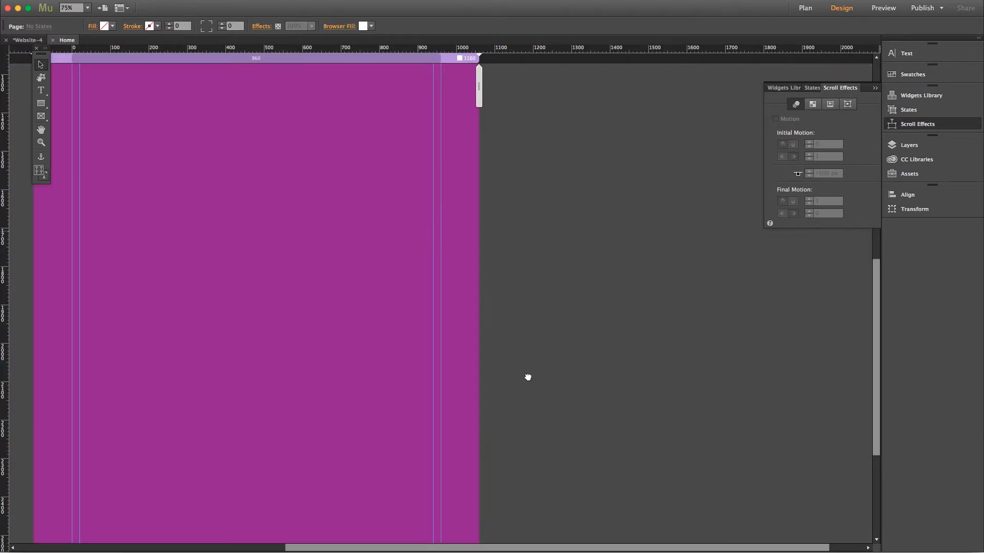
pyautogui.scroll(8, 527, 378)
pyautogui.hscroll(-4, 527, 377)
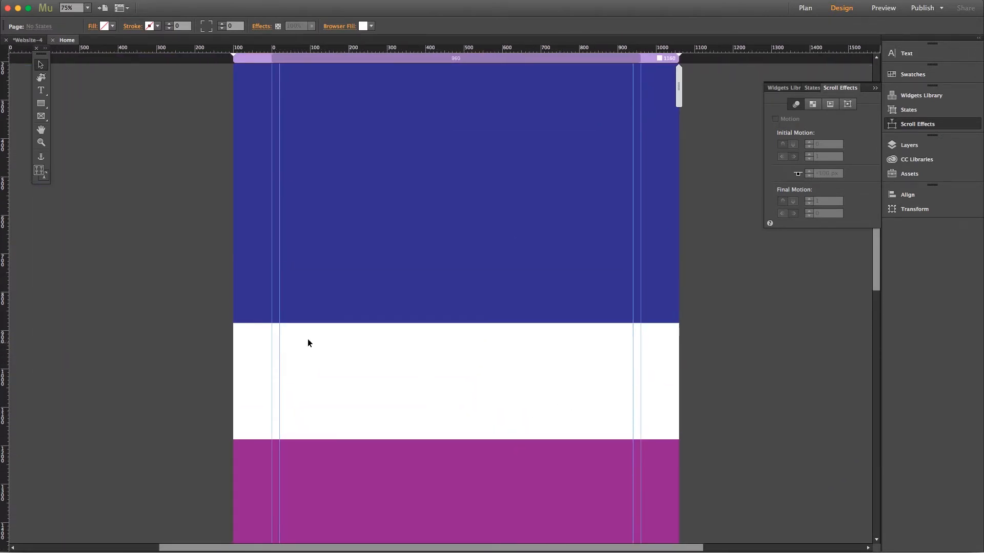
pyautogui.moveTo(465, 456); pyautogui.dragTo(465, 345)
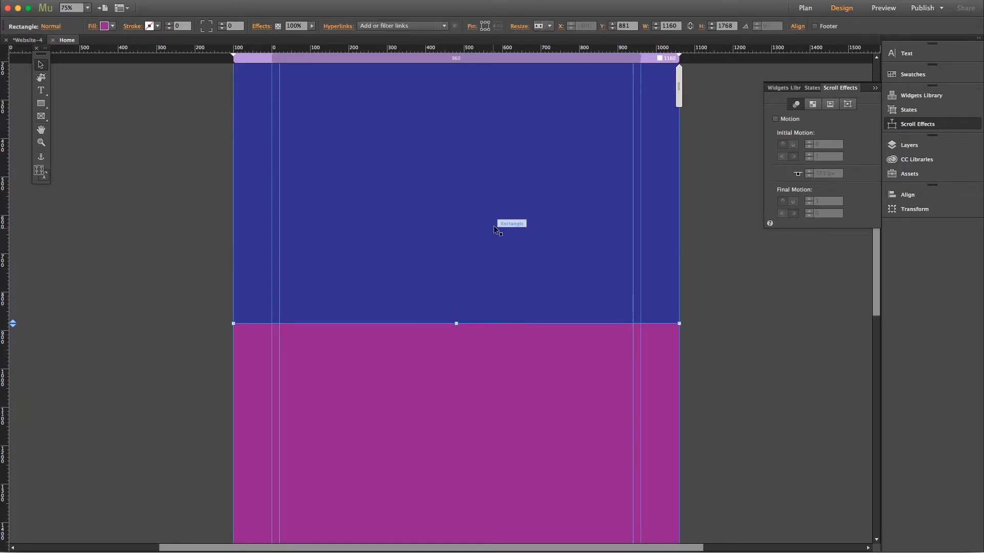
pyautogui.moveTo(425, 376); pyautogui.dragTo(430, 466)
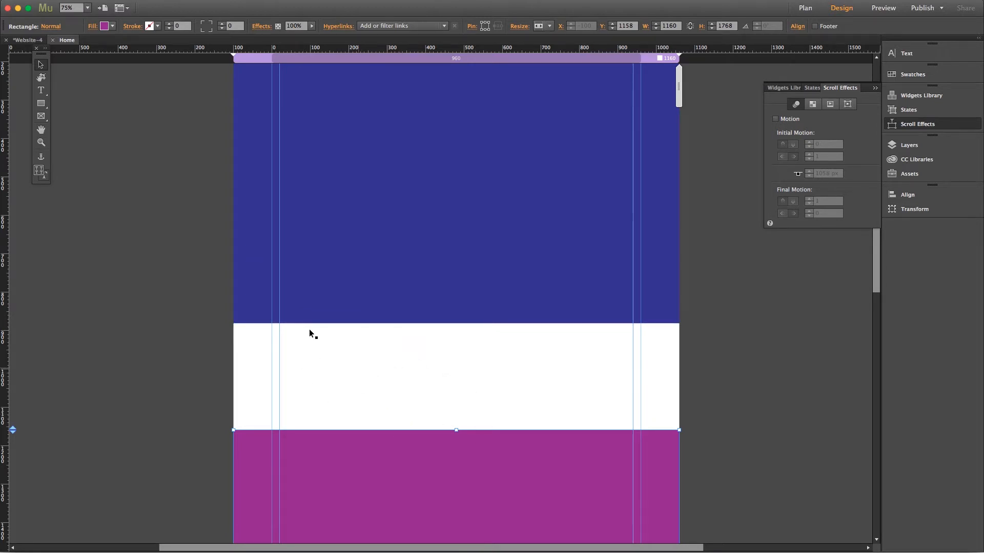
# Draw a full-width rectangle about 277 px high that fills the gap between the blue and purple rectangles
pyautogui.click(41, 103)
pyautogui.moveTo(233, 323)
pyautogui.mouseDown()
pyautogui.moveTo(545, 450)
pyautogui.moveTo(679, 430)
pyautogui.mouseUp()
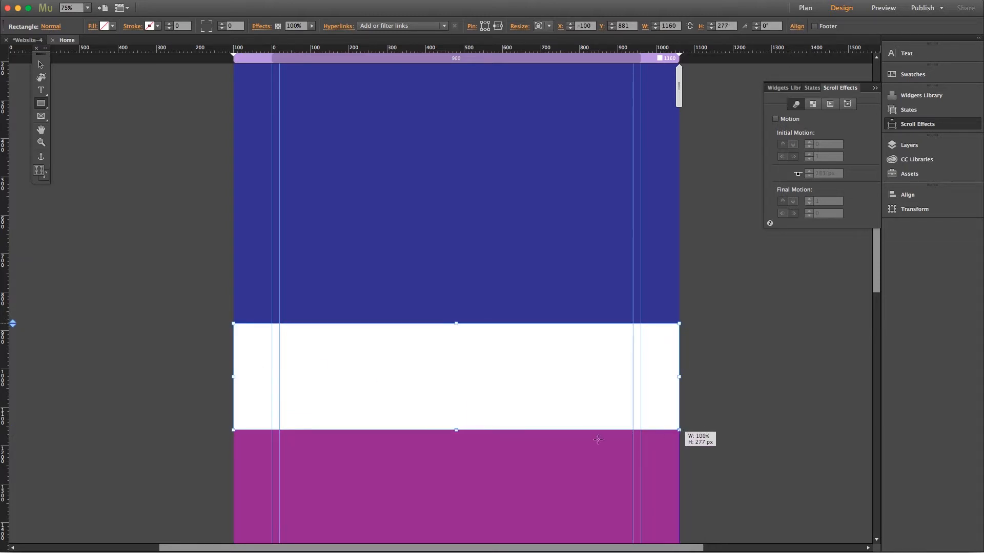
pyautogui.moveTo(598, 439); pyautogui.dragTo(597, 439)
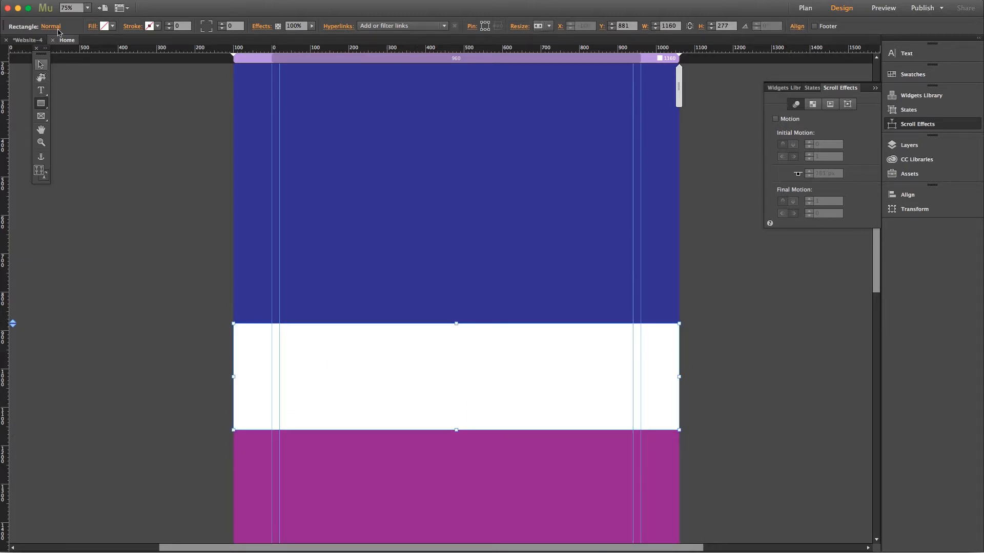
# Fill the middle rectangle with the image JONES-REBRAND-1.jpg and set its fitting to Scale to Fill
pyautogui.click(93, 26)
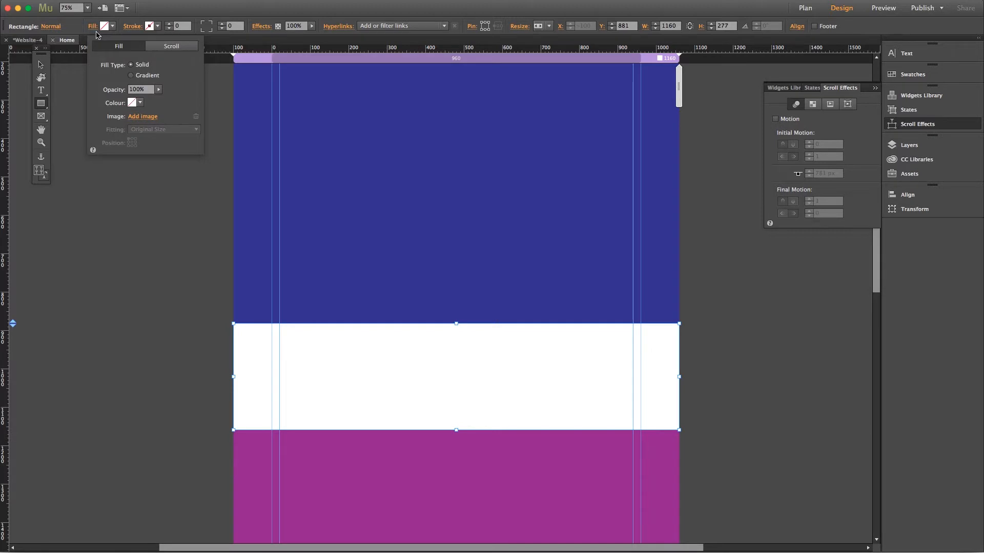
pyautogui.click(143, 117)
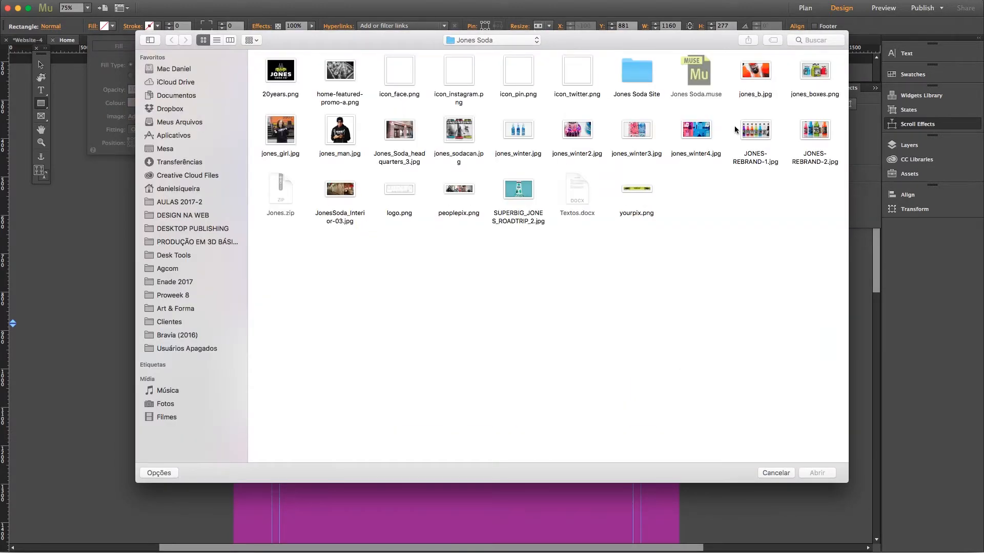
pyautogui.click(760, 132)
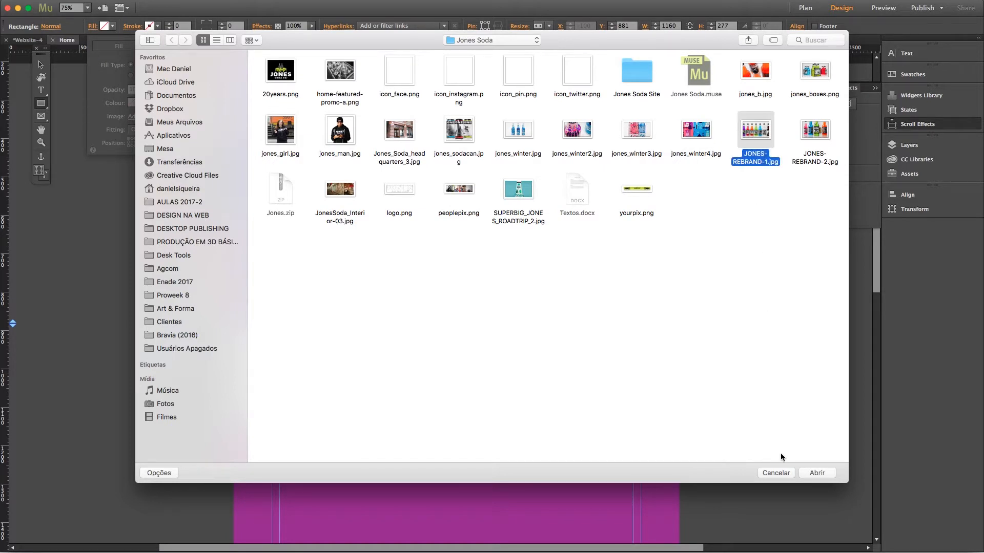
pyautogui.click(815, 474)
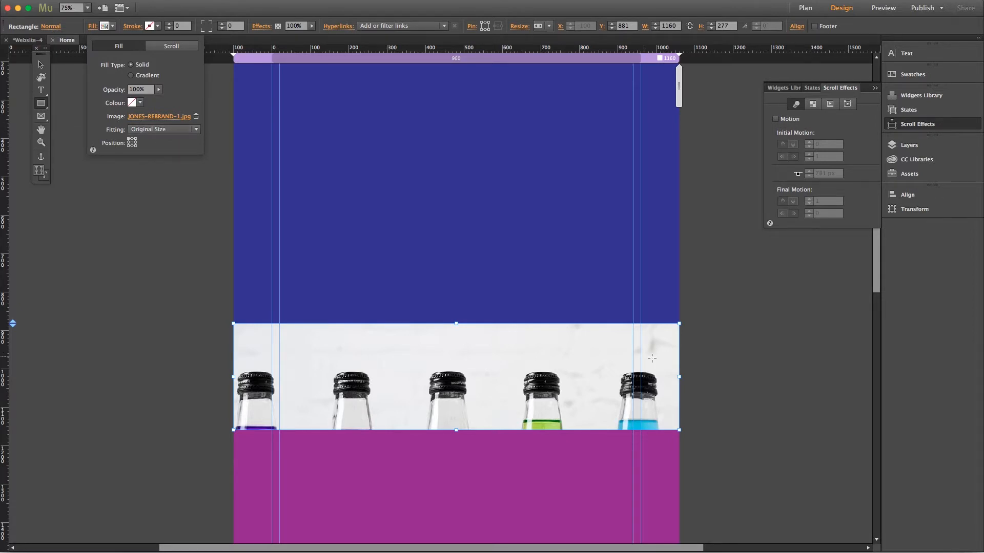
pyautogui.click(167, 129)
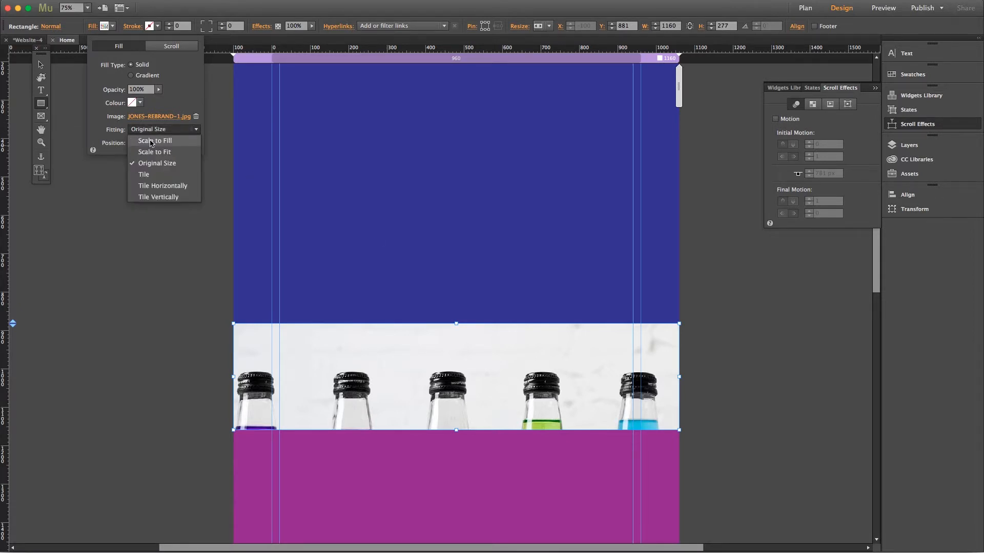
pyautogui.click(151, 141)
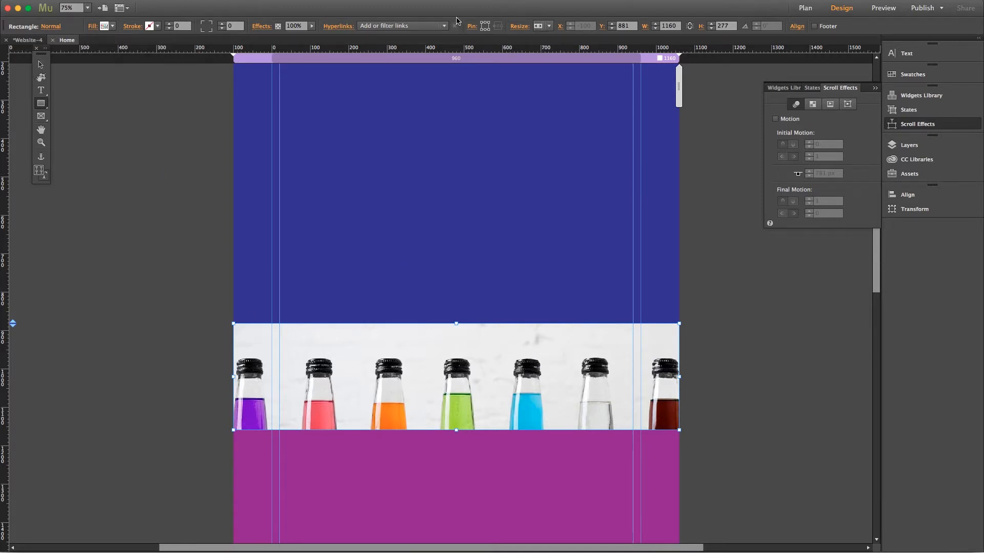
# Check the resize option applied to the bottle image rectangle, and return to the Selection tool
pyautogui.click(549, 26)
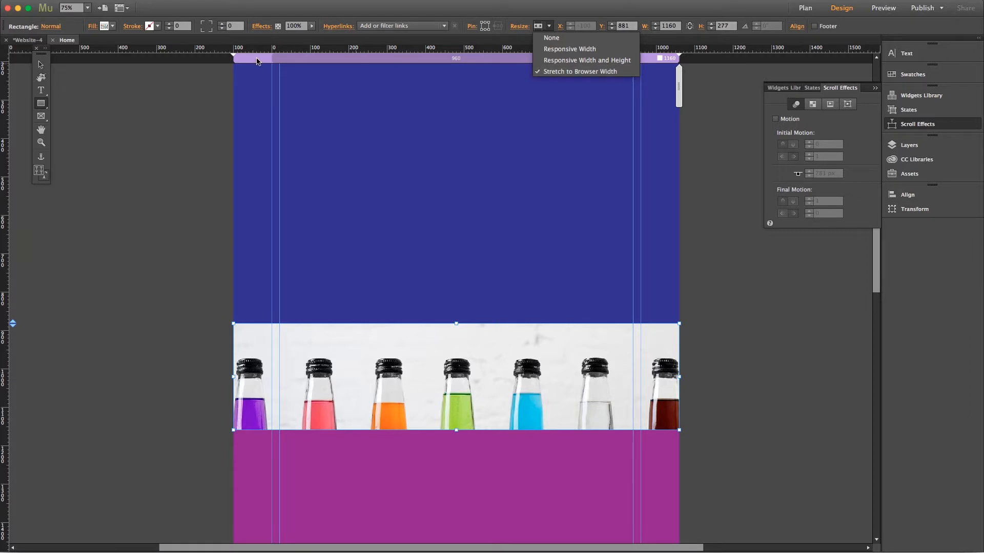
pyautogui.click(40, 66)
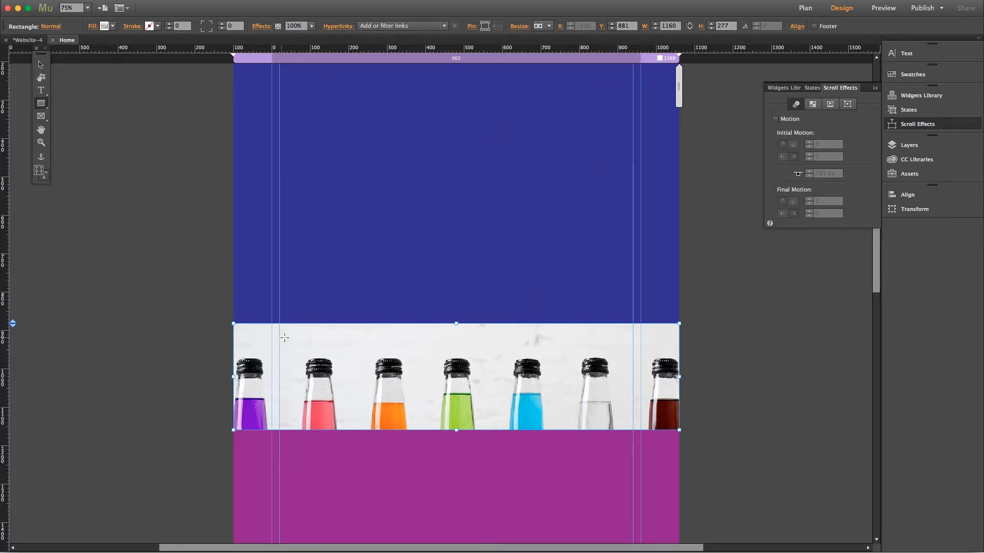
pyautogui.click(41, 65)
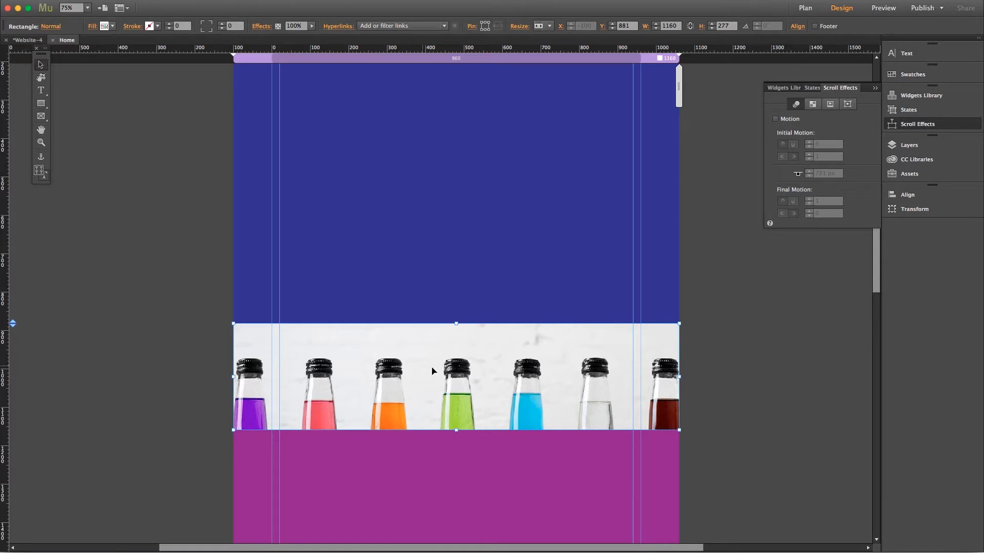
# Send the bottle image rectangle to the back and keep it placed at Y 881 between the two coloured rectangles
pyautogui.moveTo(449, 368); pyautogui.dragTo(469, 371)
pyautogui.moveTo(454, 358)
pyautogui.mouseDown()
pyautogui.moveTo(453, 293)
pyautogui.moveTo(453, 379)
pyautogui.moveTo(453, 357)
pyautogui.mouseUp()
pyautogui.rightClick(453, 357)
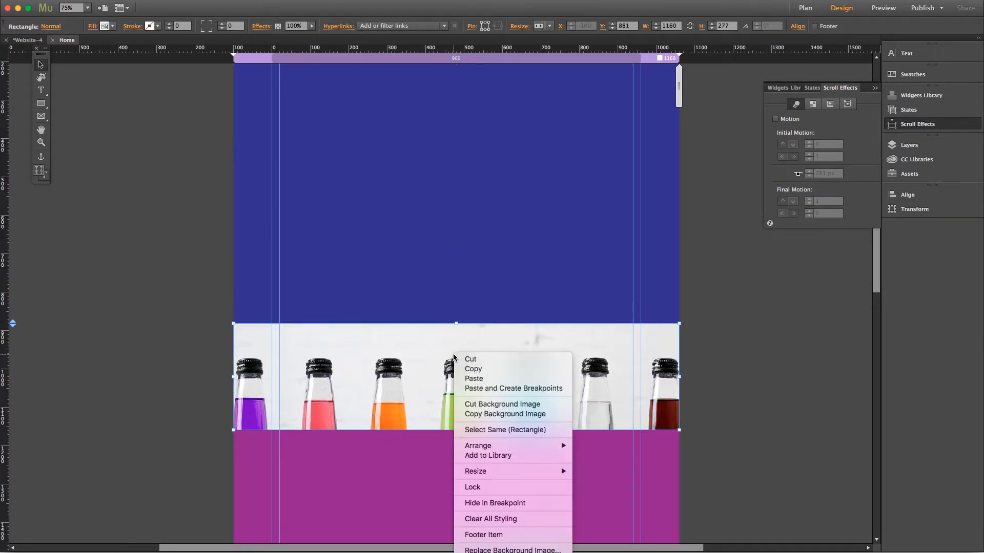
pyautogui.moveTo(561, 446)
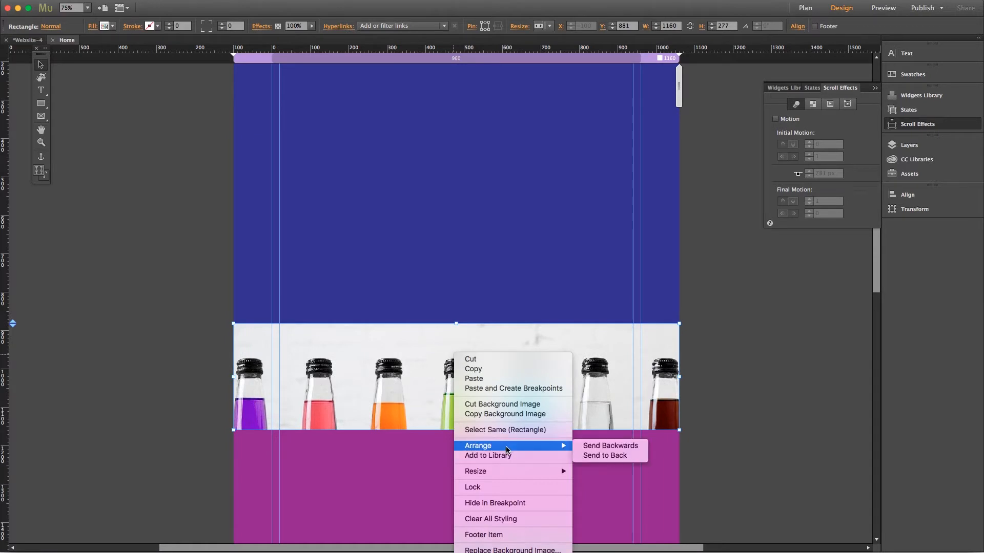
pyautogui.click(596, 457)
pyautogui.moveTo(461, 333); pyautogui.dragTo(461, 357)
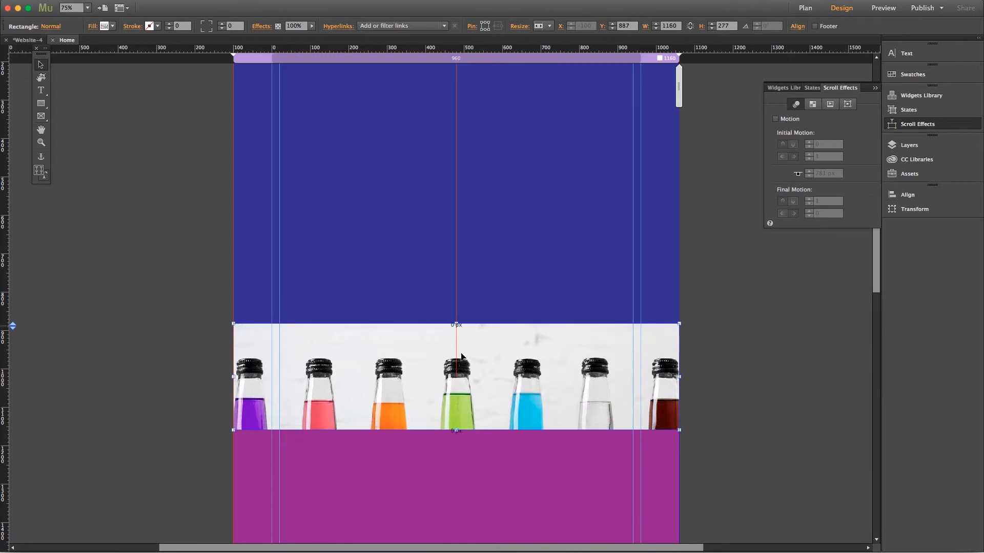
pyautogui.moveTo(456, 324)
pyautogui.mouseDown()
pyautogui.moveTo(463, 249)
pyautogui.moveTo(456, 324)
pyautogui.mouseUp()
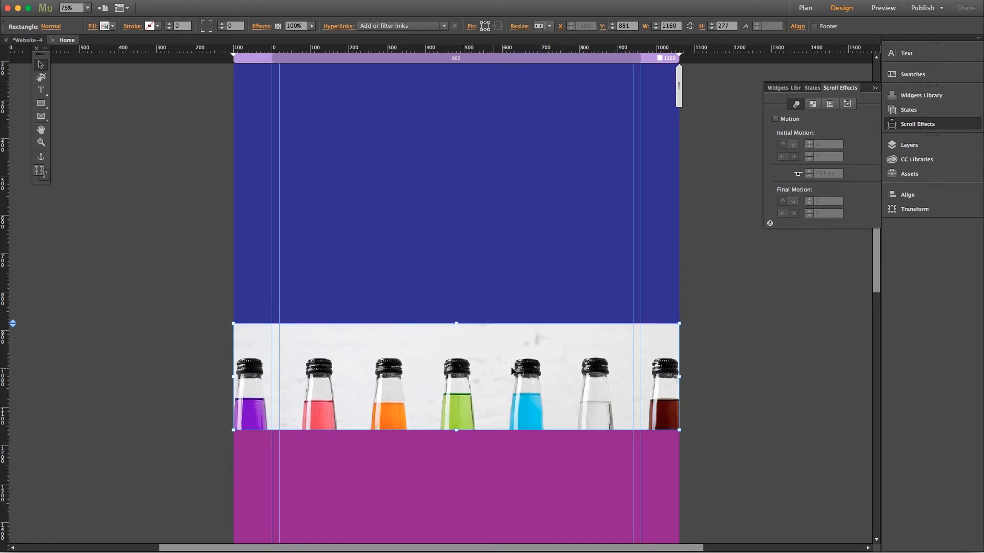
# Stretch the bottle image rectangle up and down behind both coloured sections, to about 787 px high starting at Y 614
pyautogui.moveTo(512, 371)
pyautogui.mouseDown()
pyautogui.moveTo(512, 328)
pyautogui.moveTo(513, 422)
pyautogui.moveTo(514, 373)
pyautogui.mouseUp()
pyautogui.moveTo(457, 322); pyautogui.dragTo(456, 245)
pyautogui.moveTo(456, 431); pyautogui.dragTo(456, 499)
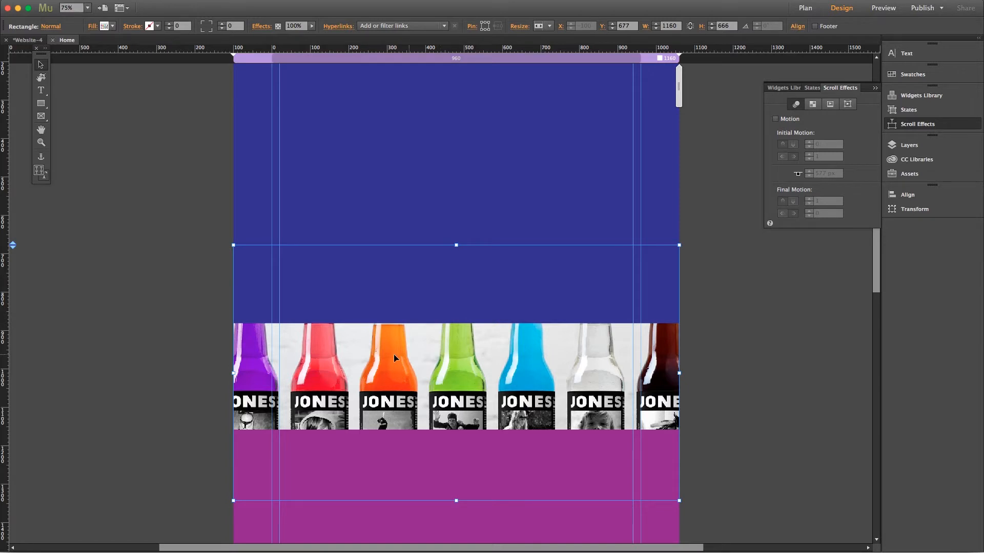
pyautogui.moveTo(456, 244); pyautogui.dragTo(457, 239)
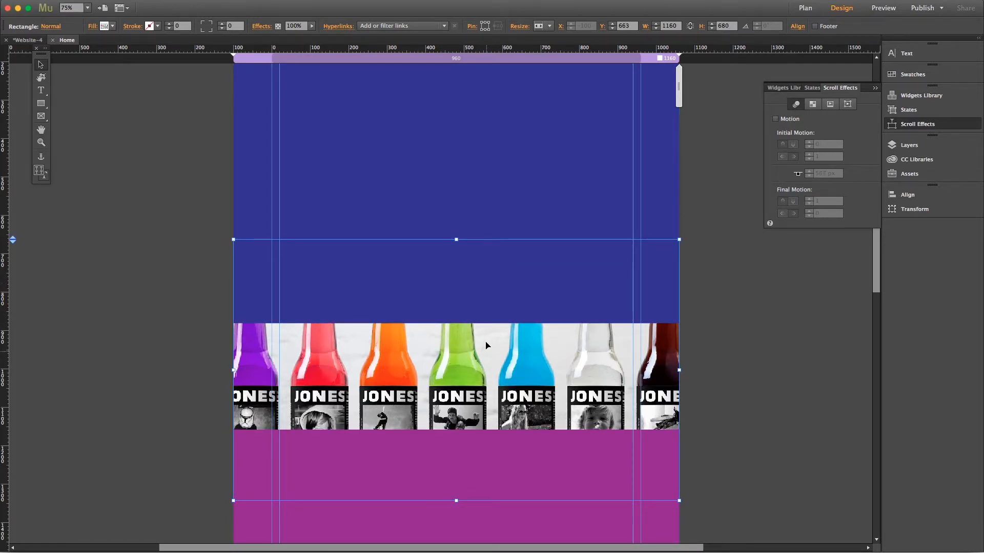
pyautogui.moveTo(487, 346)
pyautogui.mouseDown()
pyautogui.moveTo(486, 302)
pyautogui.moveTo(485, 389)
pyautogui.moveTo(486, 338)
pyautogui.moveTo(486, 351)
pyautogui.mouseUp()
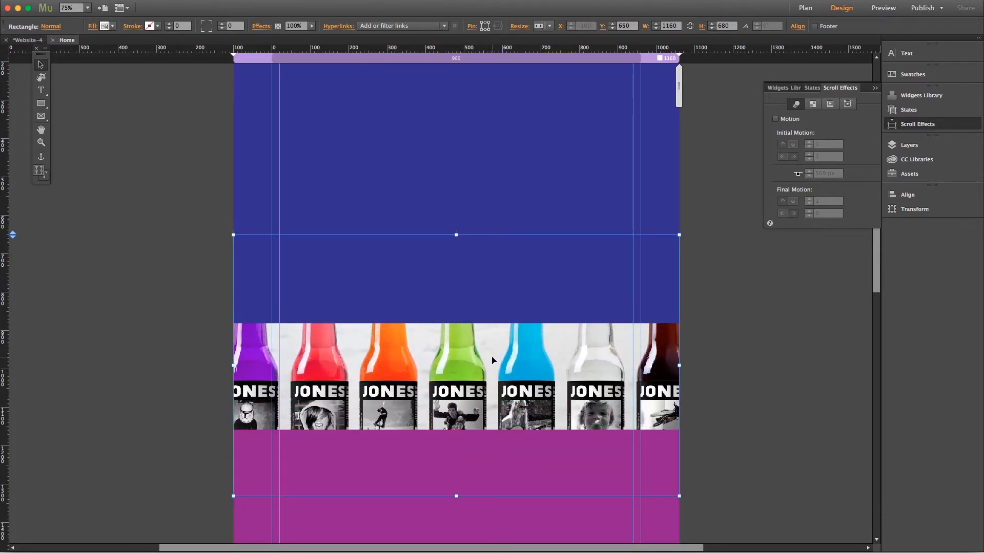
pyautogui.scroll(-3, 492, 360)
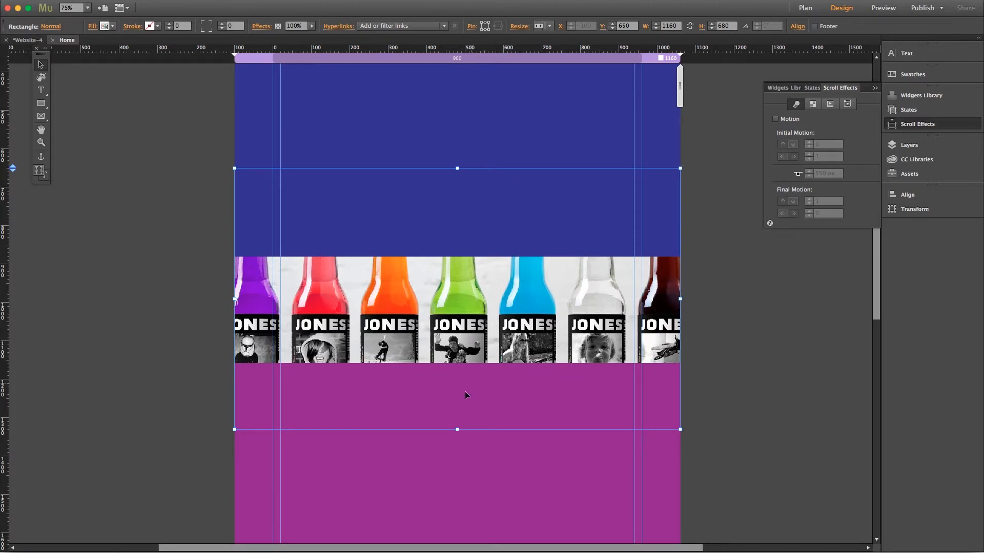
pyautogui.moveTo(457, 431); pyautogui.dragTo(457, 457)
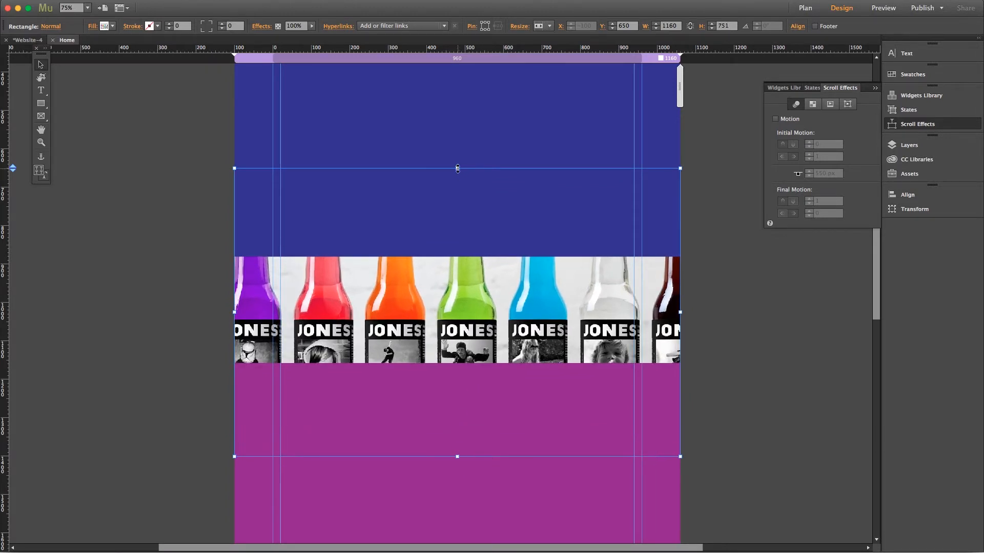
pyautogui.moveTo(457, 168); pyautogui.dragTo(458, 154)
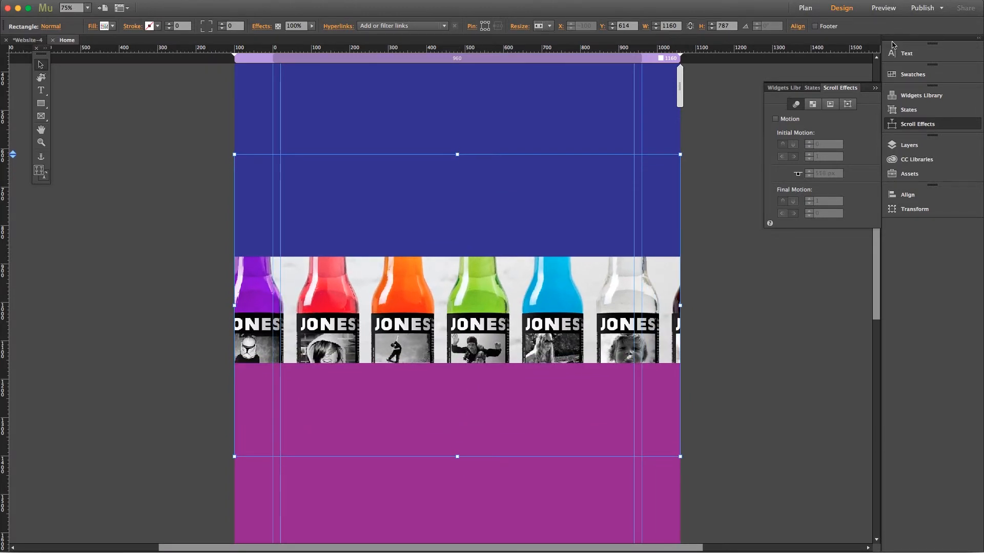
# Enable the Motion scroll effect on the bottle image rectangle and keep that rectangle selected
pyautogui.click(917, 124)
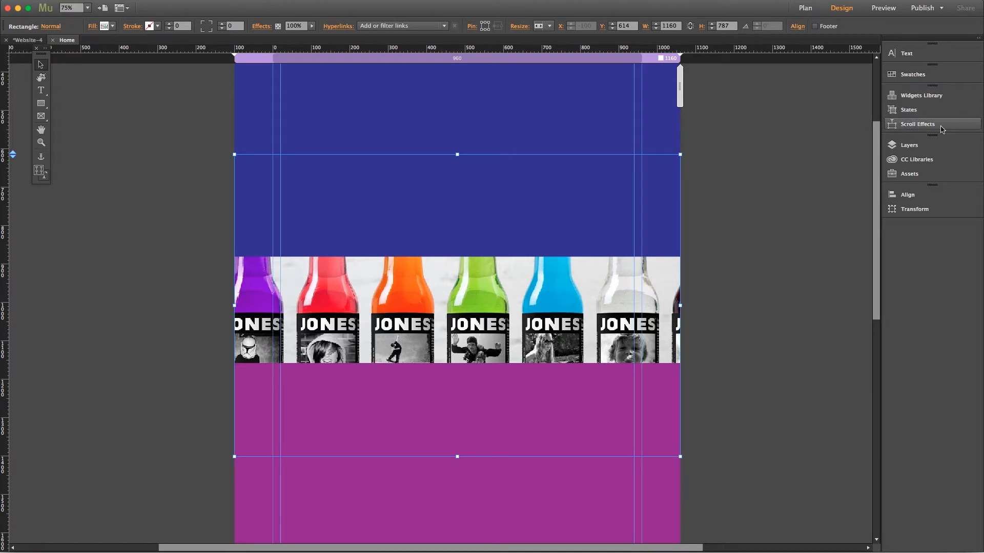
pyautogui.click(941, 130)
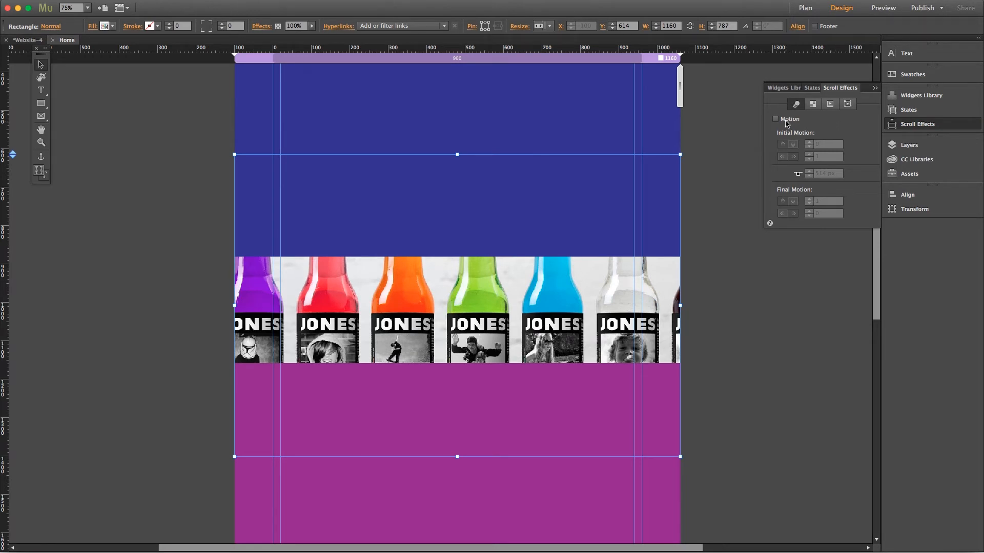
pyautogui.click(787, 120)
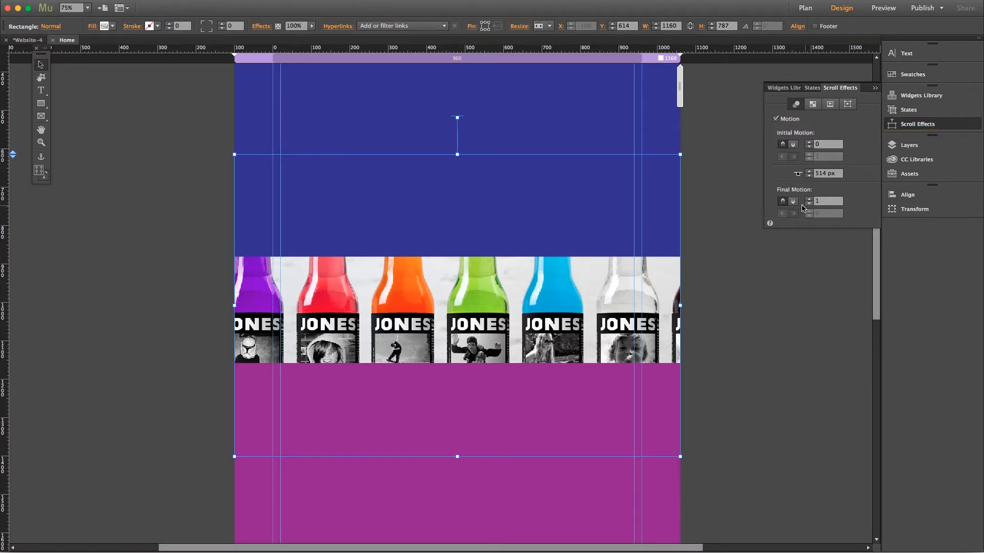
pyautogui.click(564, 118)
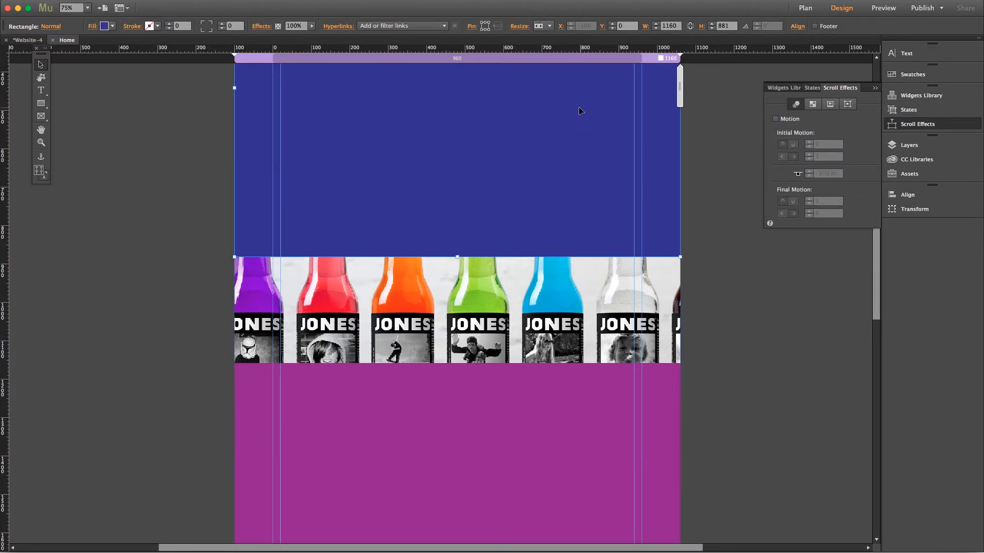
pyautogui.click(545, 287)
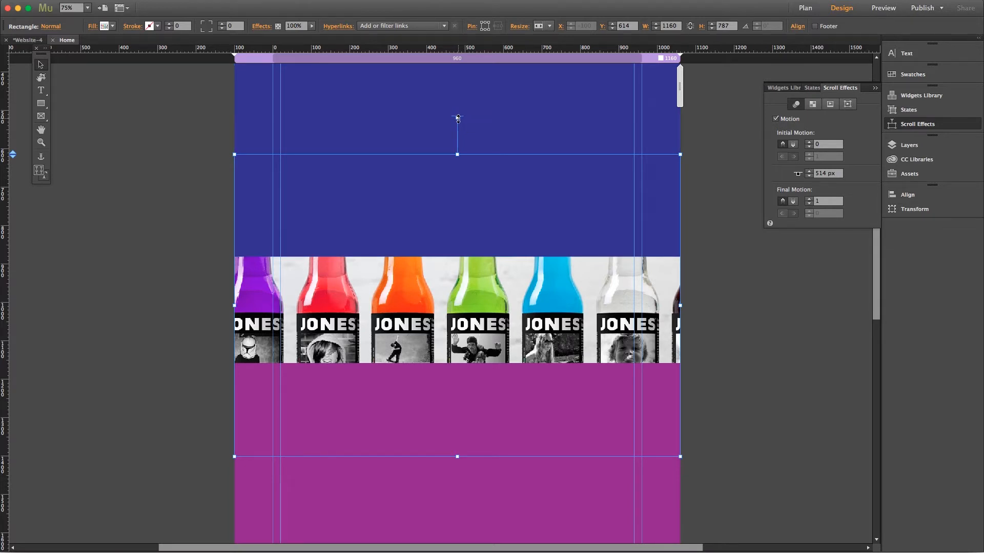
# Shift the motion key position of the bottle image rectangle to 535 px
pyautogui.moveTo(458, 123); pyautogui.dragTo(458, 121)
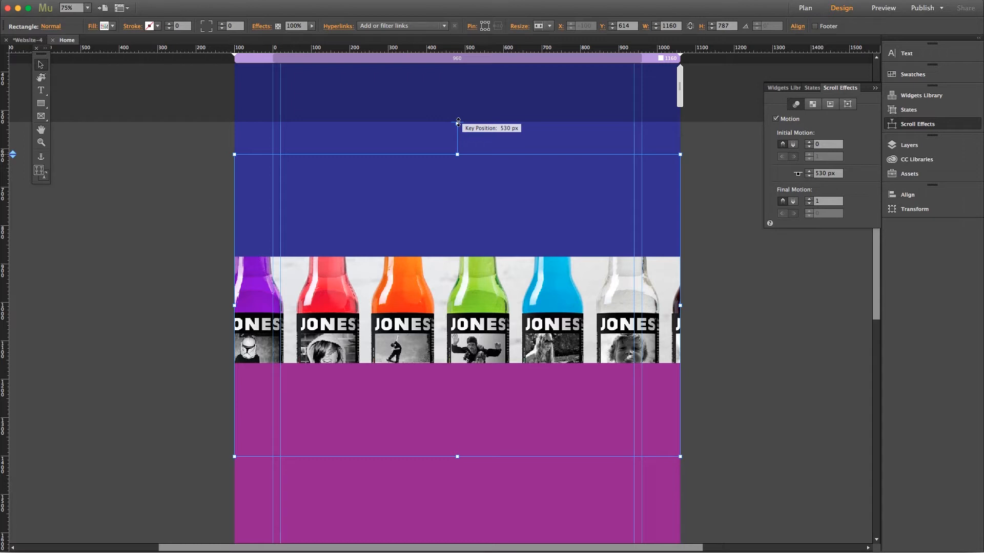
pyautogui.moveTo(458, 122)
pyautogui.mouseDown()
pyautogui.moveTo(457, 97)
pyautogui.moveTo(458, 122)
pyautogui.mouseUp()
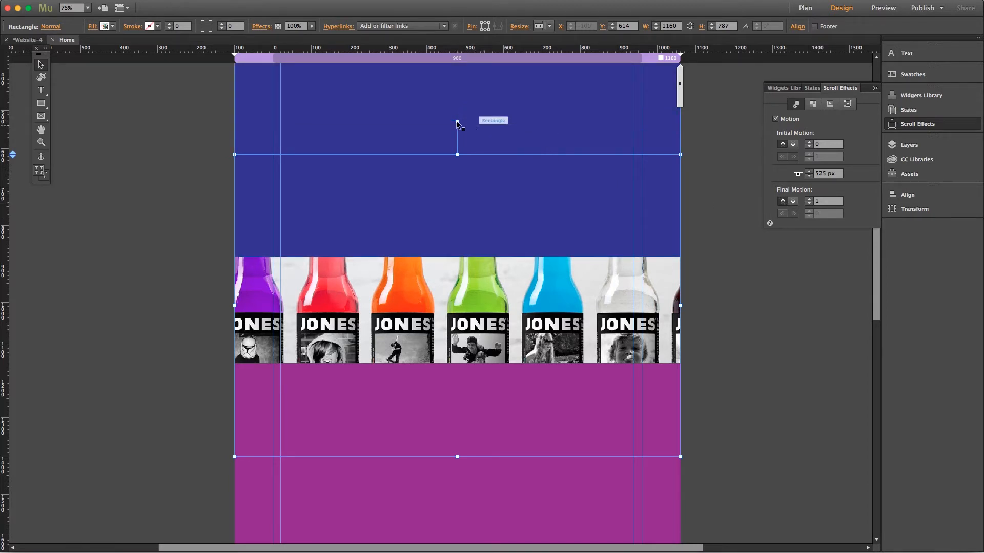
pyautogui.moveTo(457, 122); pyautogui.dragTo(457, 125)
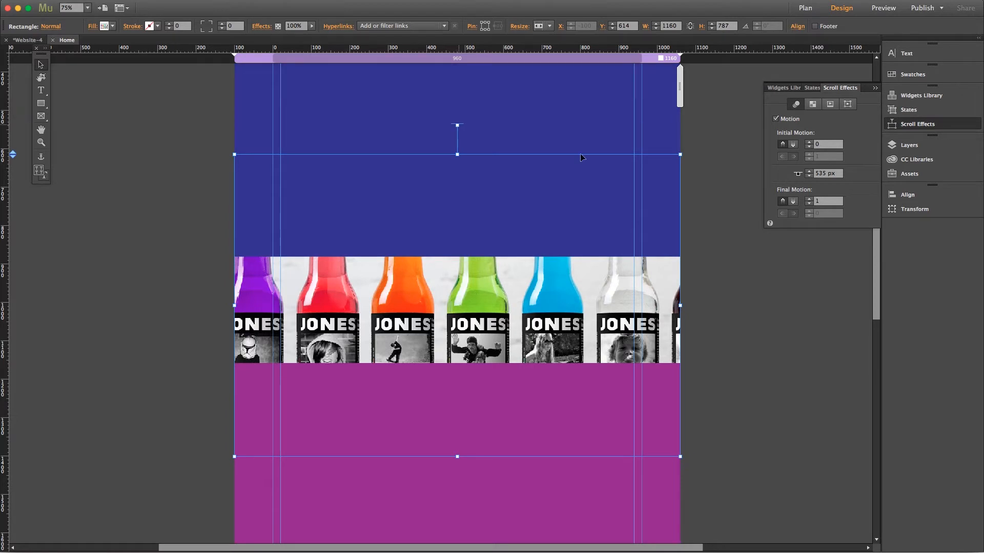
# Align the motion key position with the top edge of the bottle image rectangle, at 614 px
pyautogui.scroll(-3, 874, 271)
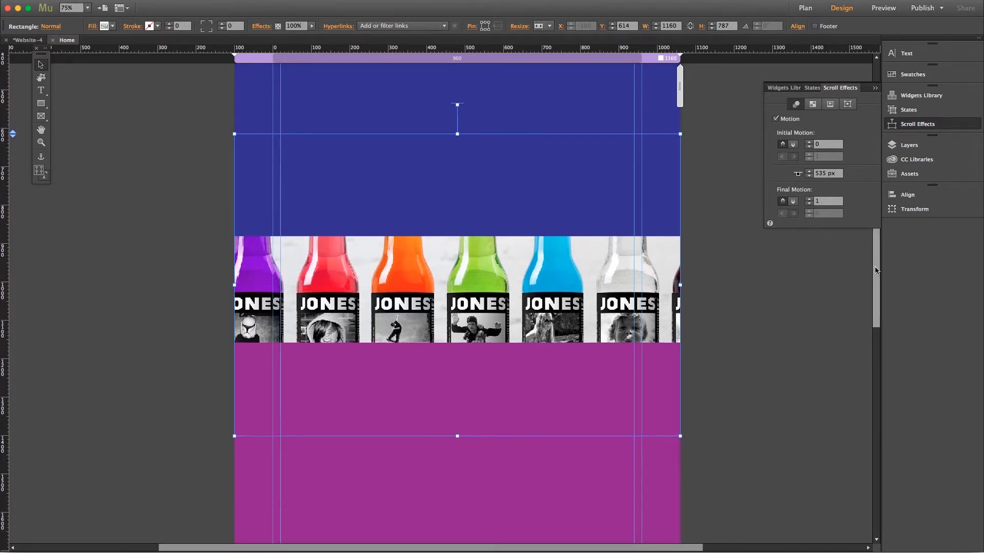
pyautogui.scroll(-2, 874, 272)
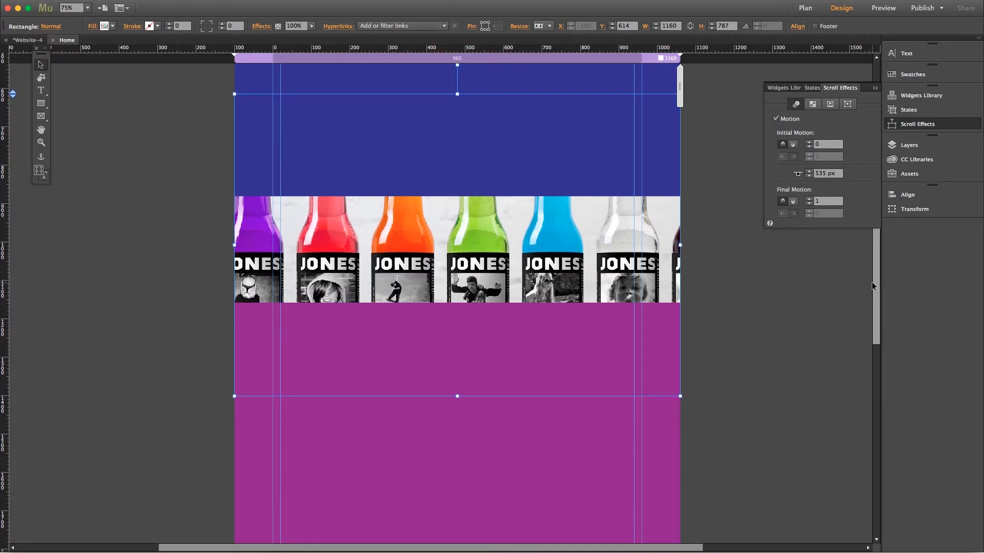
pyautogui.scroll(-1, 872, 283)
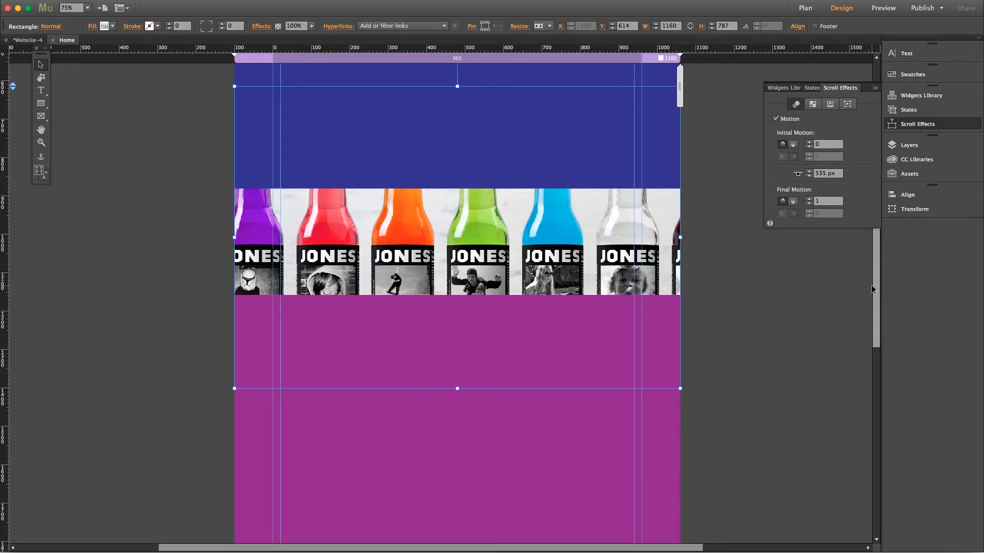
pyautogui.scroll(1, 871, 287)
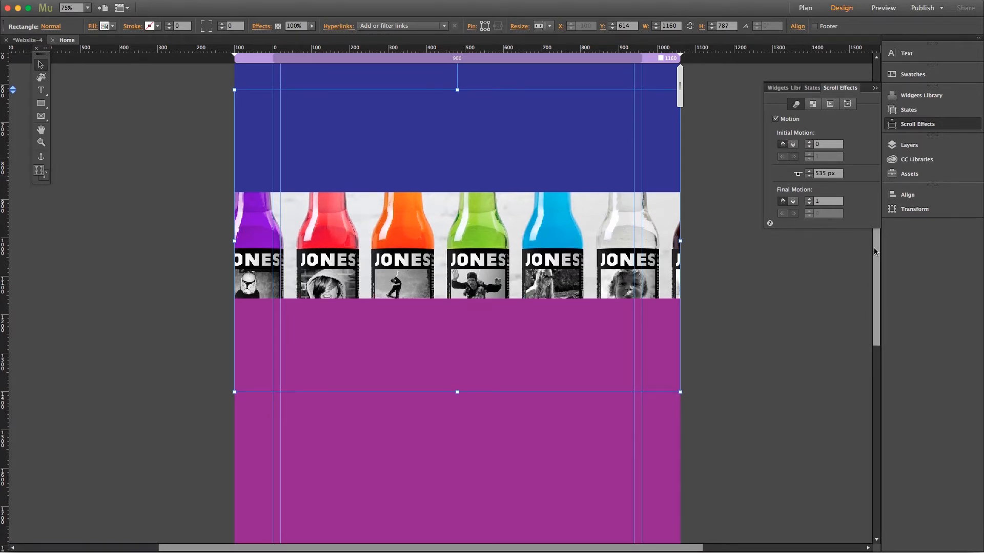
pyautogui.scroll(5, 874, 251)
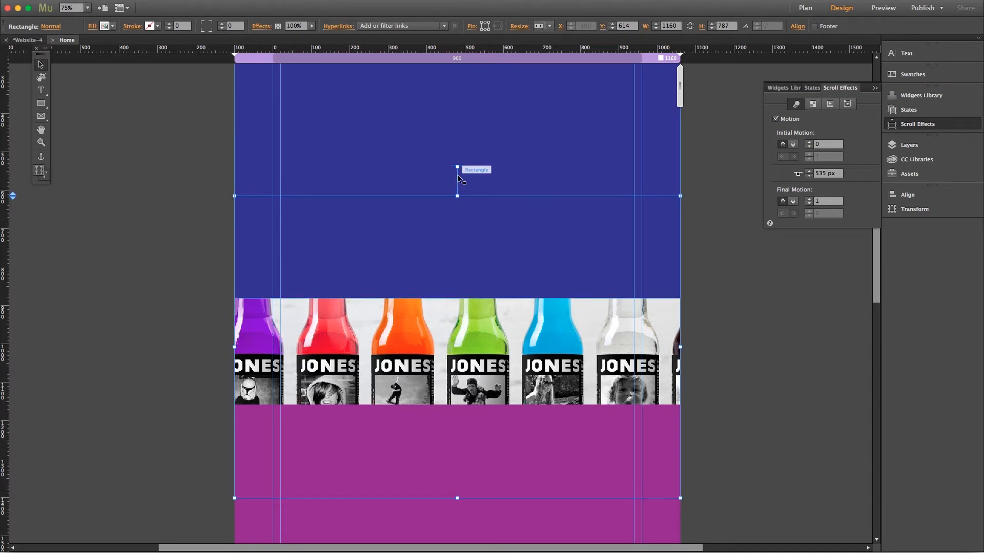
pyautogui.moveTo(457, 167); pyautogui.dragTo(457, 197)
pyautogui.moveTo(457, 196)
pyautogui.mouseDown()
pyautogui.moveTo(457, 170)
pyautogui.moveTo(457, 196)
pyautogui.mouseUp()
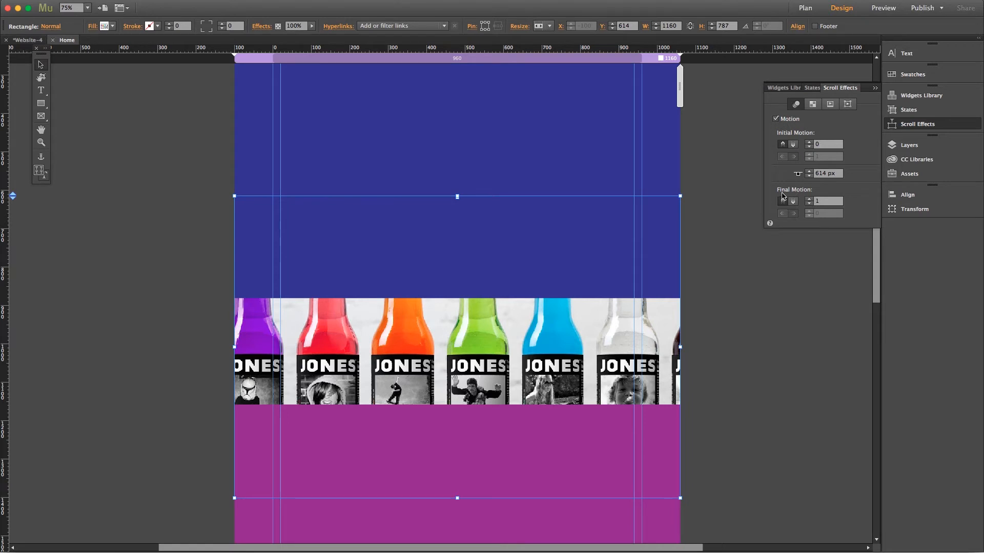
# Set the bottle image's initial and final vertical motion speeds to 1, and toggle Motion off and on again
pyautogui.click(824, 145)
pyautogui.click(822, 203)
pyautogui.click(822, 144)
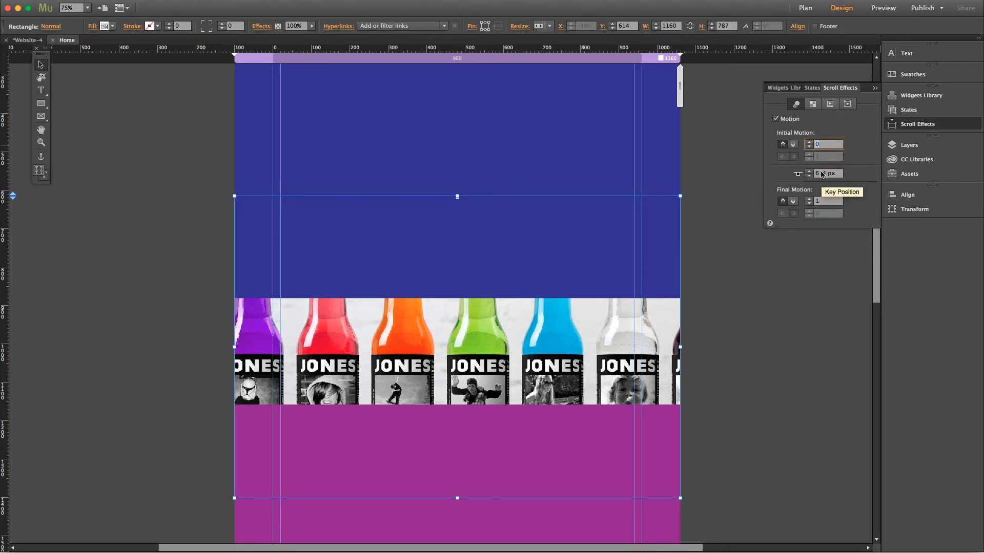
pyautogui.moveTo(875, 264)
pyautogui.mouseDown()
pyautogui.moveTo(870, 291)
pyautogui.moveTo(871, 238)
pyautogui.moveTo(866, 294)
pyautogui.moveTo(868, 273)
pyautogui.mouseUp()
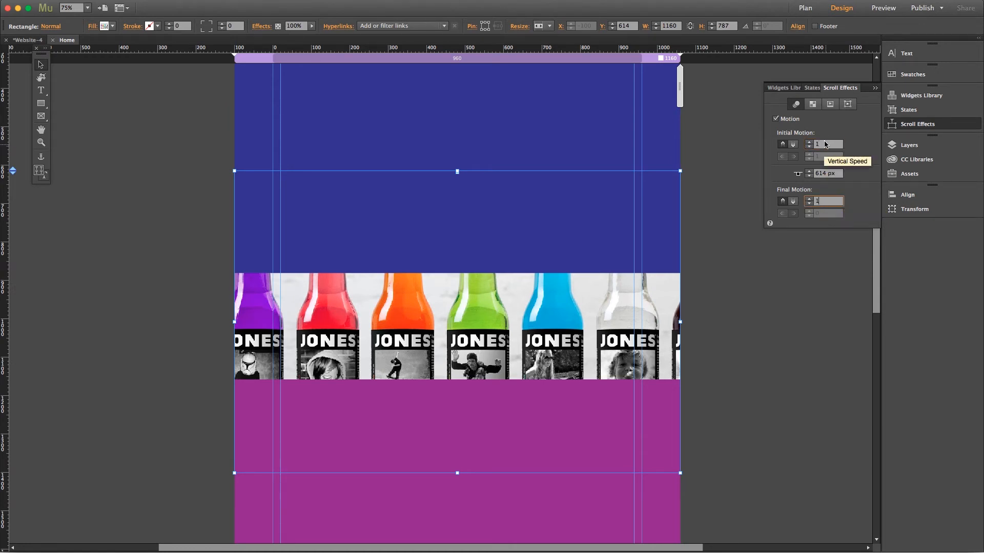
pyautogui.click(822, 200)
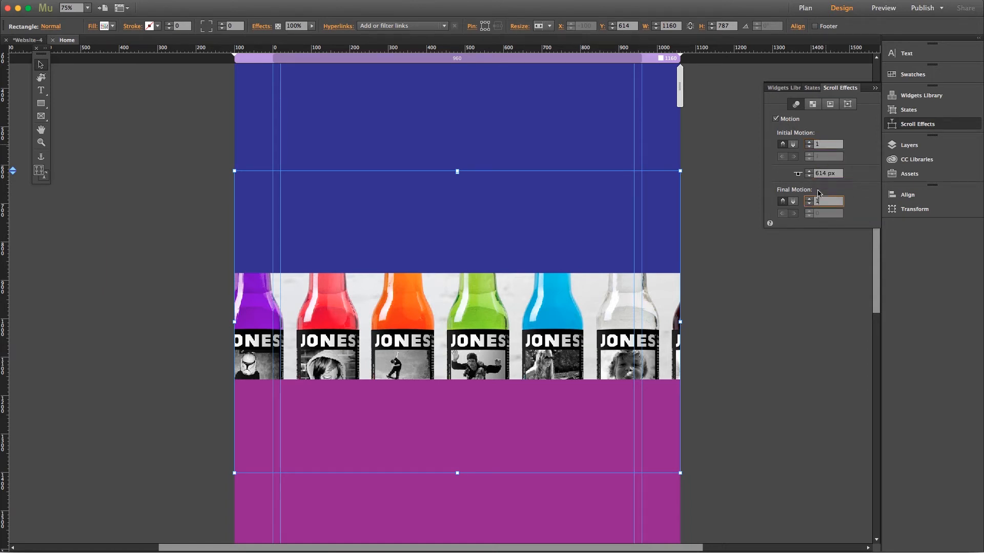
pyautogui.click(776, 119)
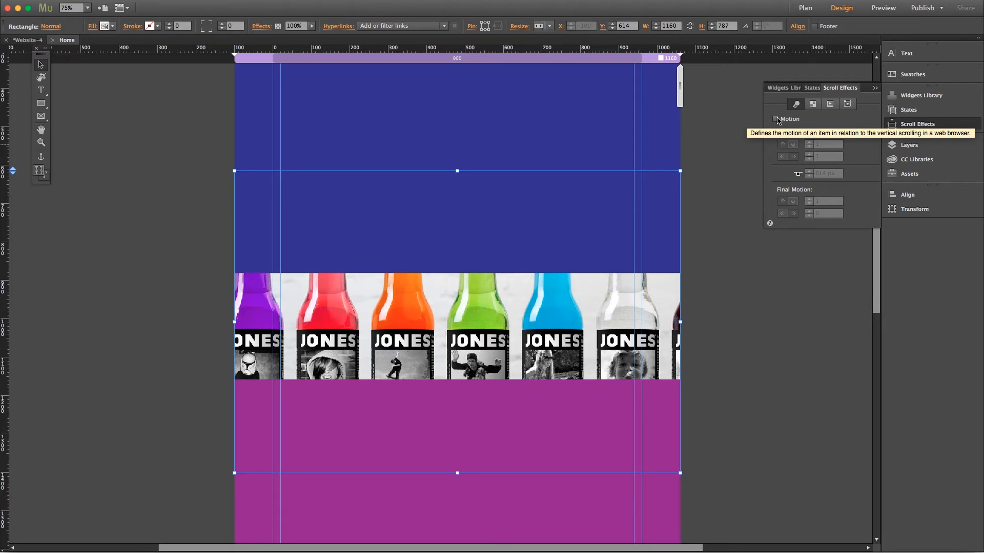
pyautogui.click(777, 120)
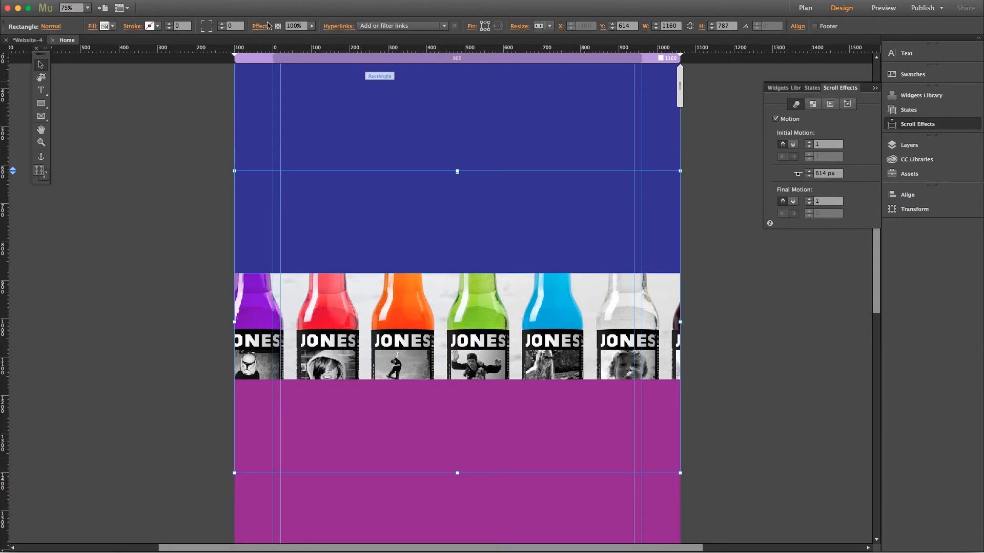
# Preview the page in the browser and check how the bottle image moves between the sections while scrolling
pyautogui.click(97, 1)
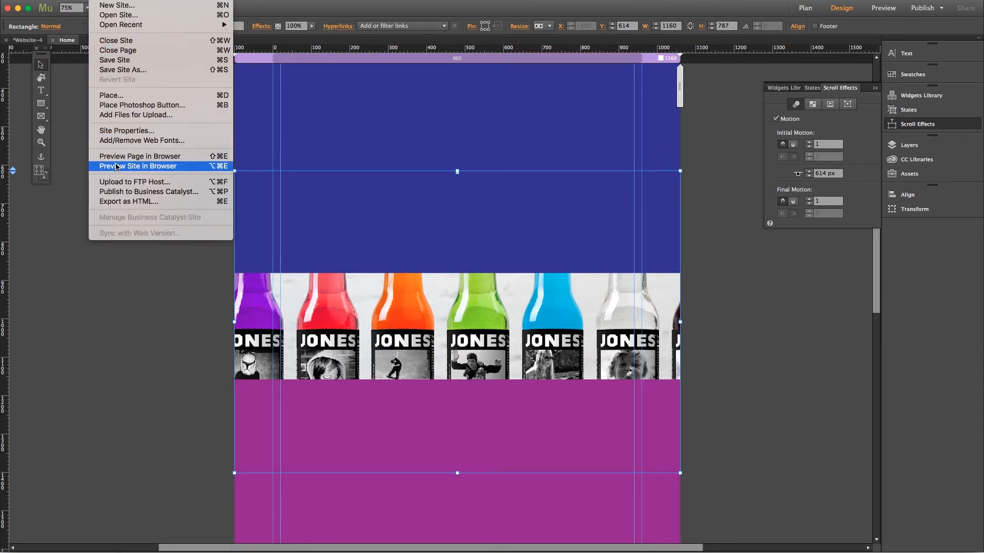
pyautogui.click(163, 158)
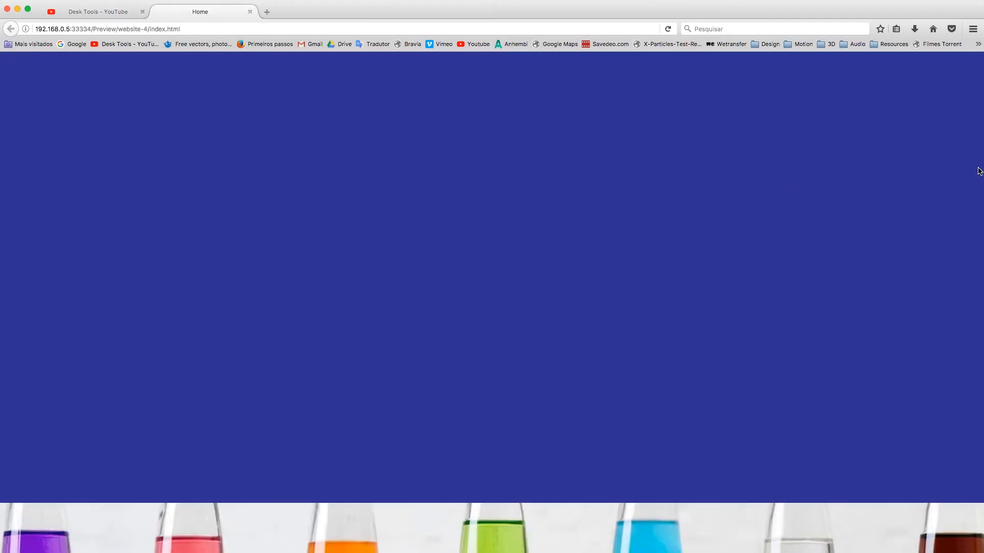
pyautogui.scroll(-4, 979, 171)
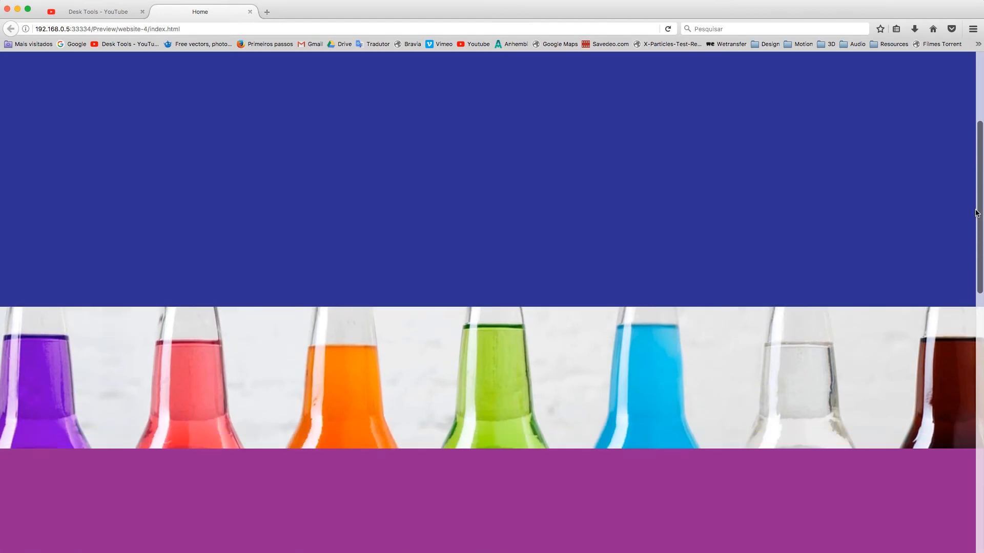
pyautogui.moveTo(975, 210)
pyautogui.mouseDown()
pyautogui.moveTo(972, 315)
pyautogui.moveTo(981, 165)
pyautogui.moveTo(980, 223)
pyautogui.mouseUp()
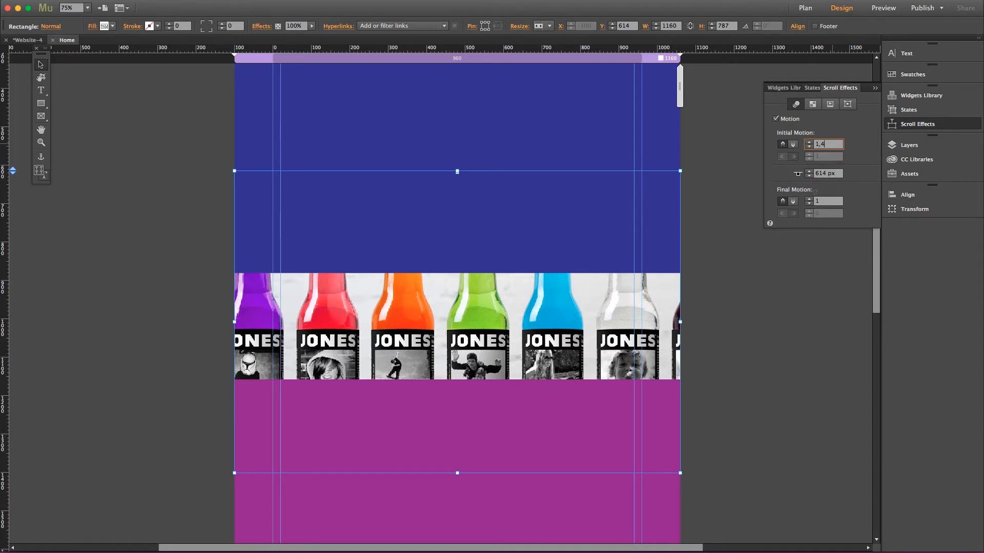
# Set the bottle image's initial and final vertical motion speeds to 1,4 and deselect the rectangle
pyautogui.click(825, 201)
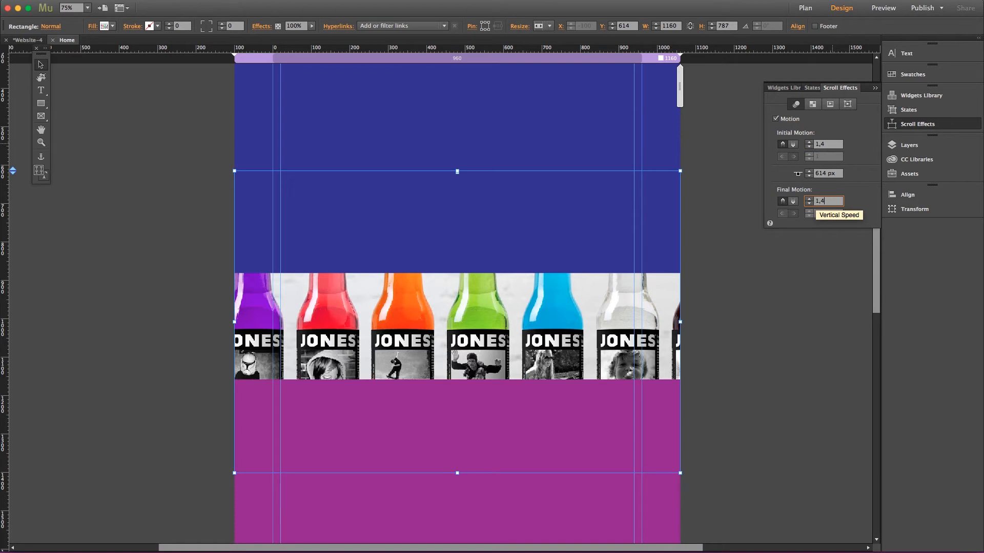
pyautogui.write(',4')
pyautogui.click(812, 259)
# Preview the page in the browser again to examine the 1,4 motion speed, and return to Muse
pyautogui.click(101, 1)
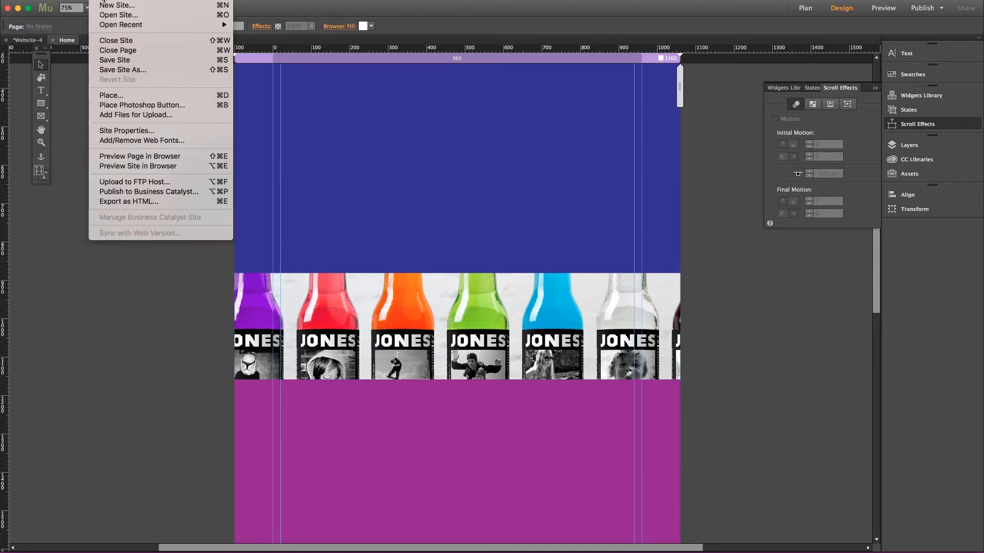
pyautogui.click(139, 158)
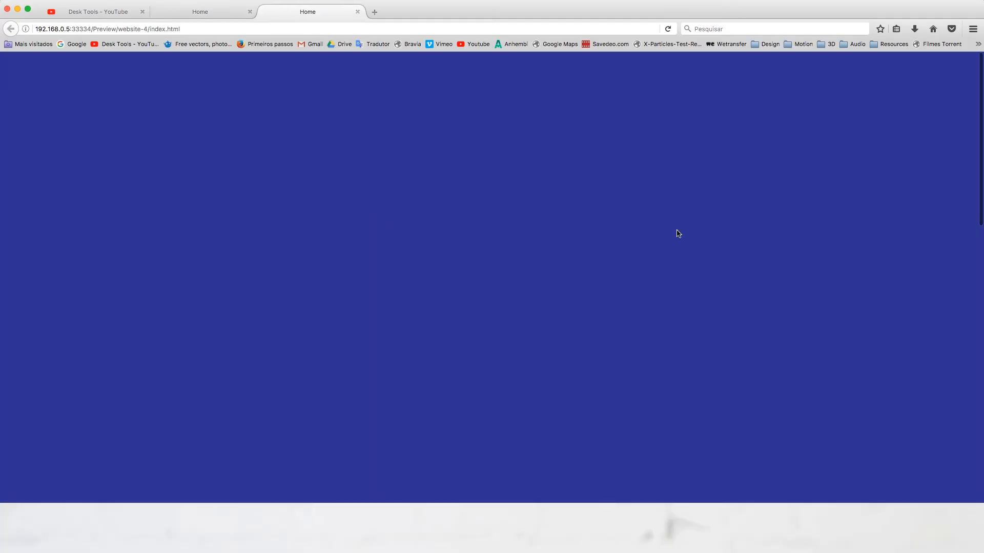
pyautogui.moveTo(976, 151); pyautogui.dragTo(948, 169)
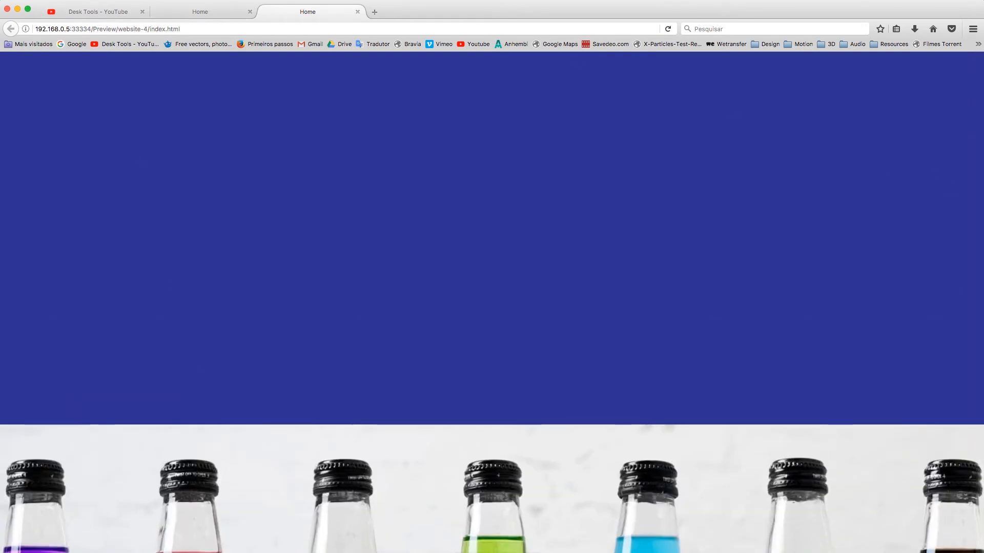
pyautogui.press('super+Tab')
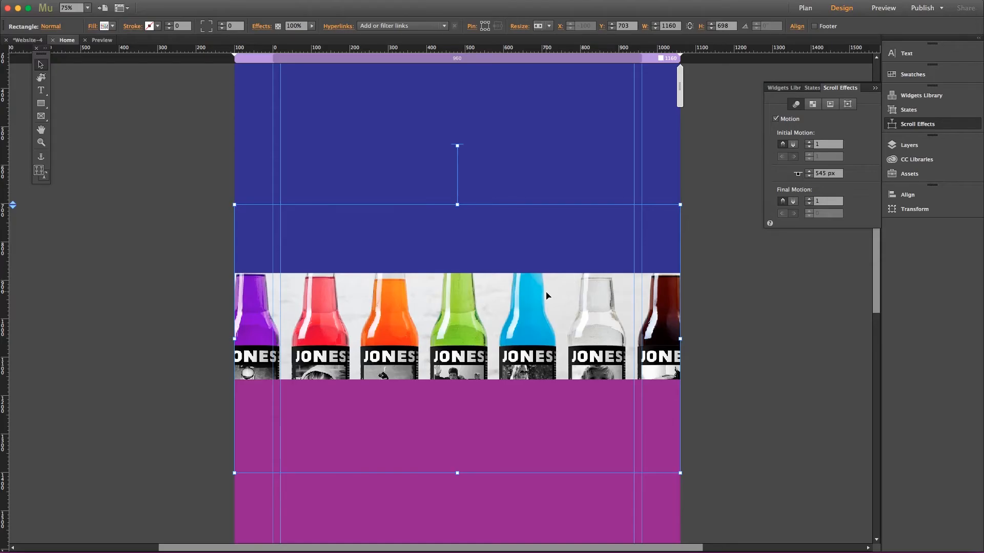
# Set both the initial and final vertical motion speeds of the bottle image rectangle to 0
pyautogui.click(825, 146)
pyautogui.write('0')
pyautogui.click(826, 200)
pyautogui.write('0')
pyautogui.press('Return')
# Preview the page in the browser, examine the bottle image at motion speed 0 while scrolling, and return to Muse
pyautogui.click(103, 1)
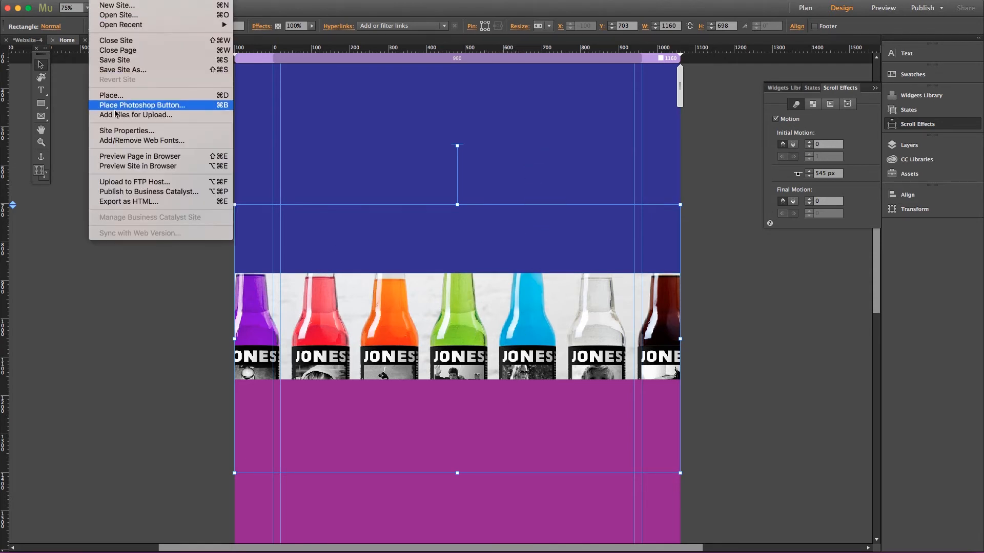
pyautogui.click(165, 157)
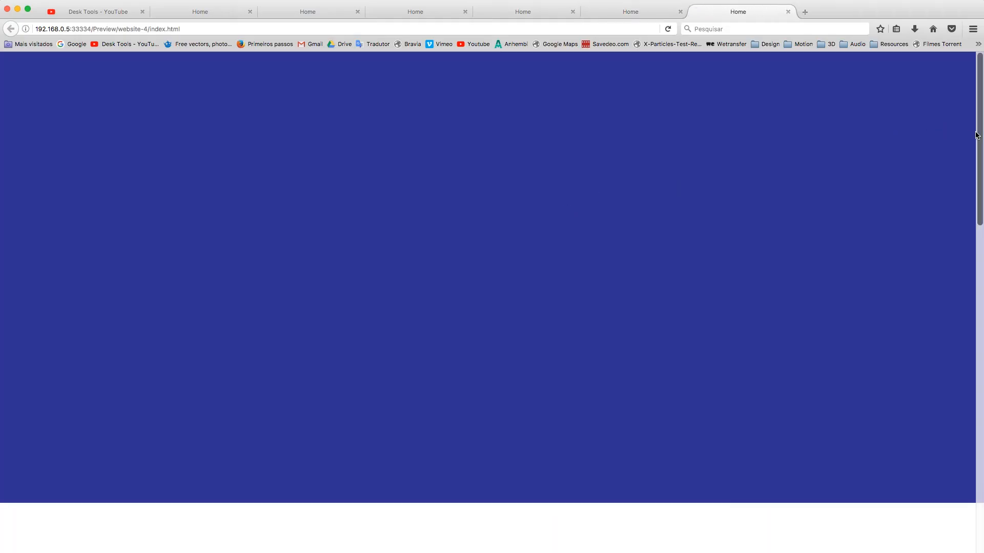
pyautogui.moveTo(980, 130); pyautogui.dragTo(979, 148)
pyautogui.moveTo(978, 174); pyautogui.dragTo(981, 272)
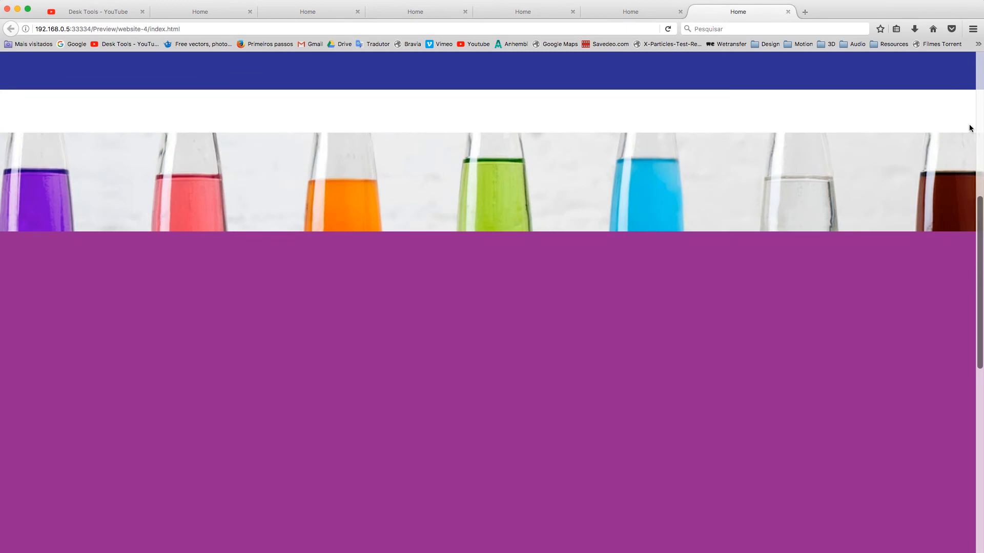
pyautogui.moveTo(981, 209); pyautogui.dragTo(980, 100)
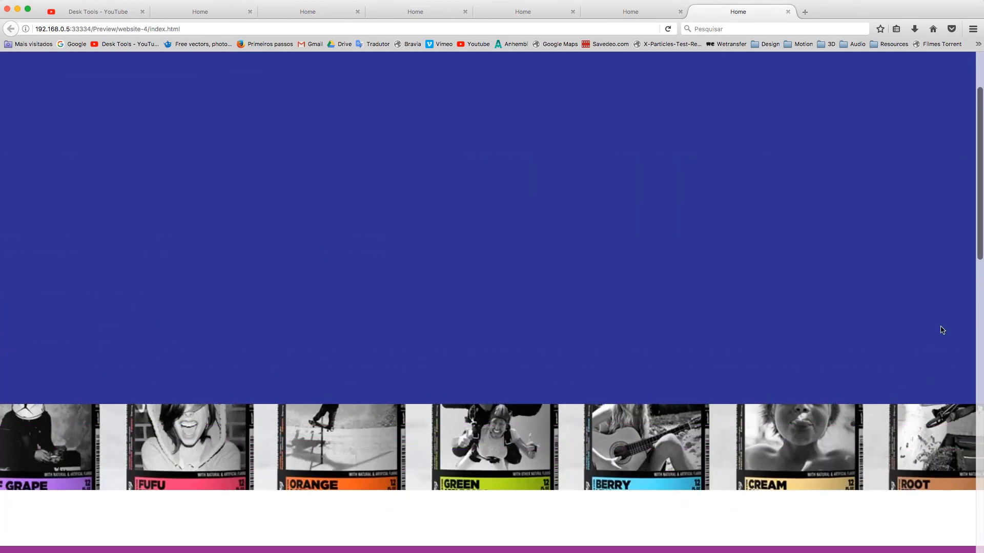
pyautogui.scroll(-5, 493, 355)
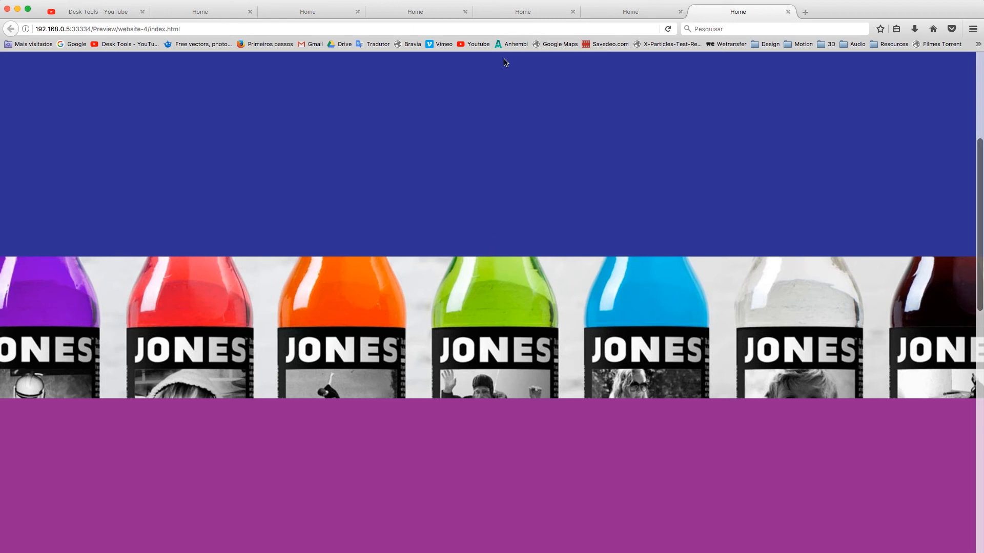
pyautogui.moveTo(981, 193); pyautogui.dragTo(949, 204)
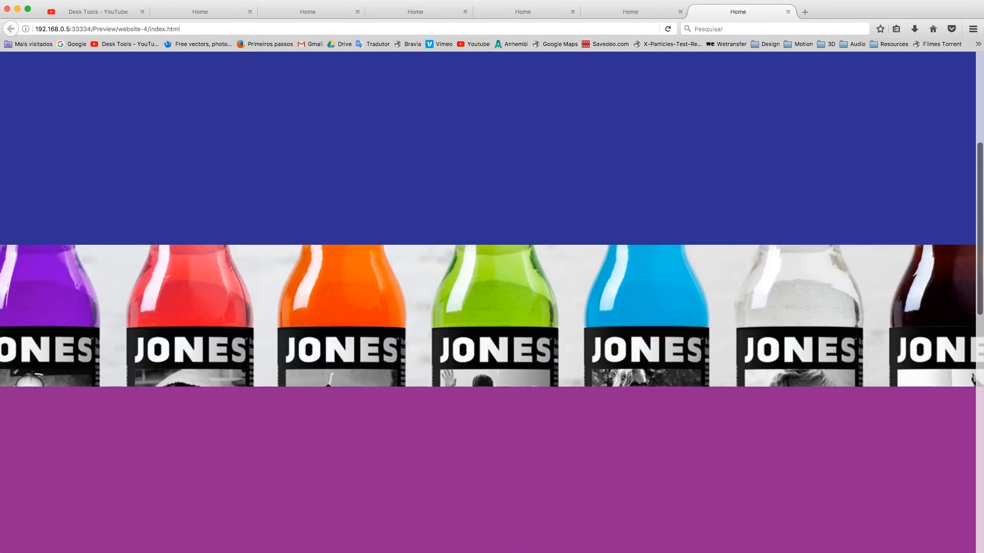
pyautogui.click(523, 552)
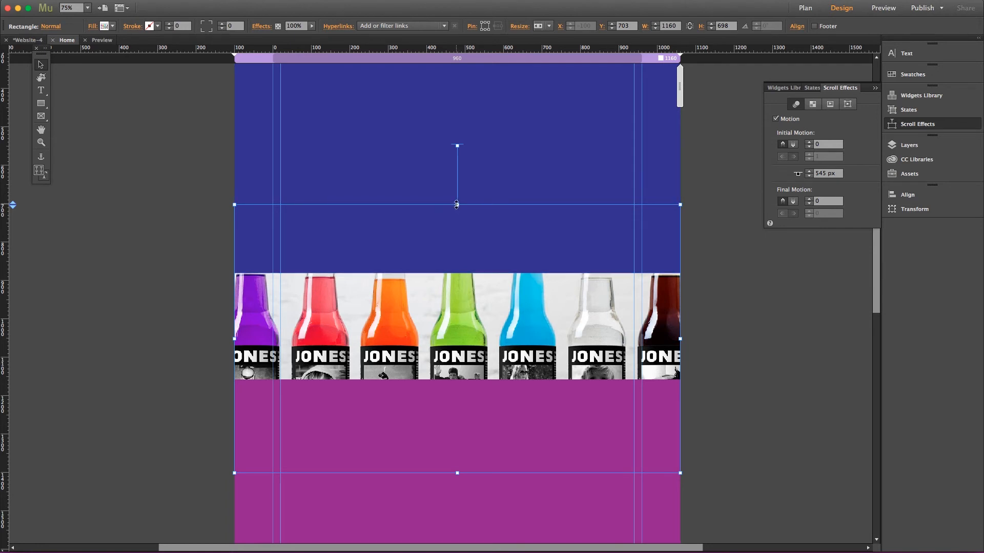
# Enlarge the bottle image rectangle to about 1058 px high and preview how the image fills the gap between the coloured sections
pyautogui.moveTo(457, 204); pyautogui.dragTo(465, 136)
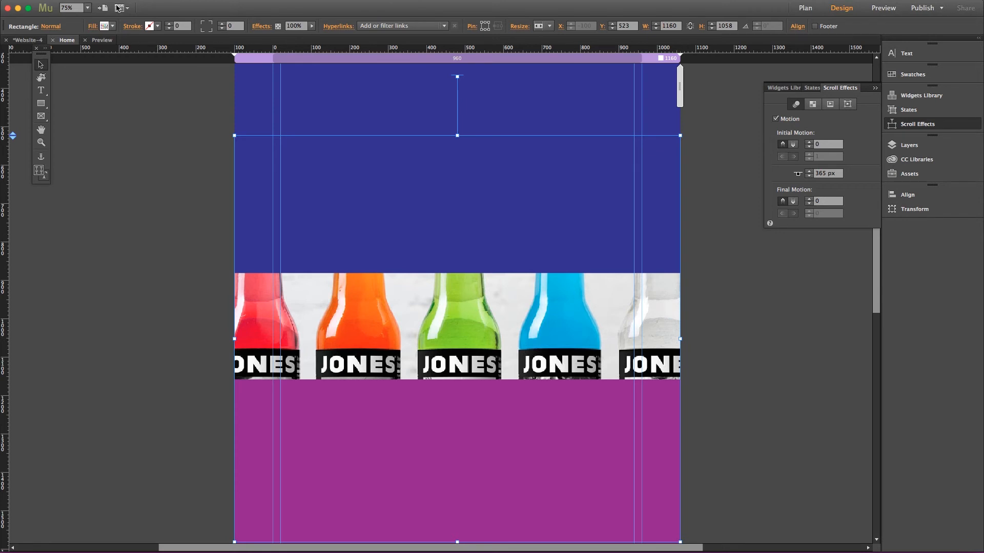
pyautogui.click(99, 1)
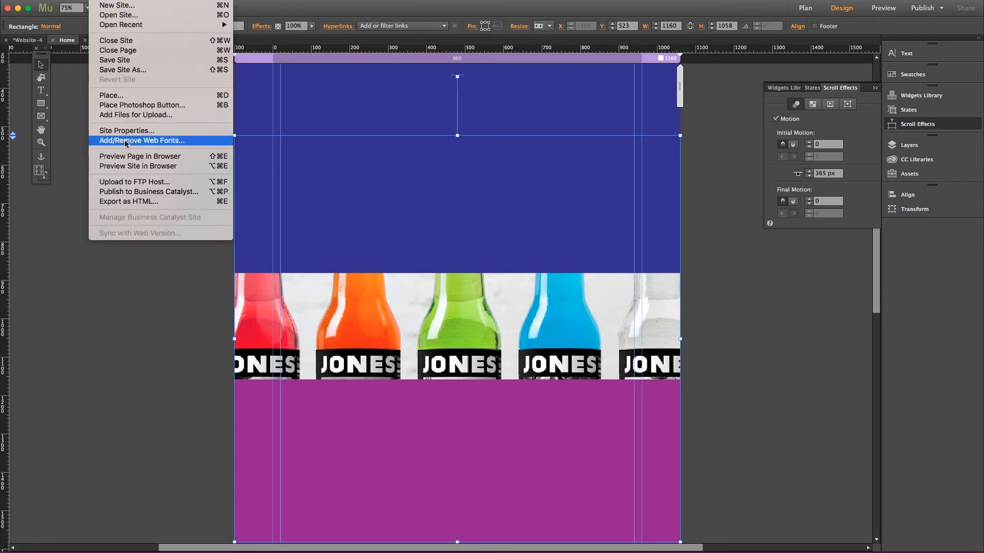
pyautogui.click(132, 156)
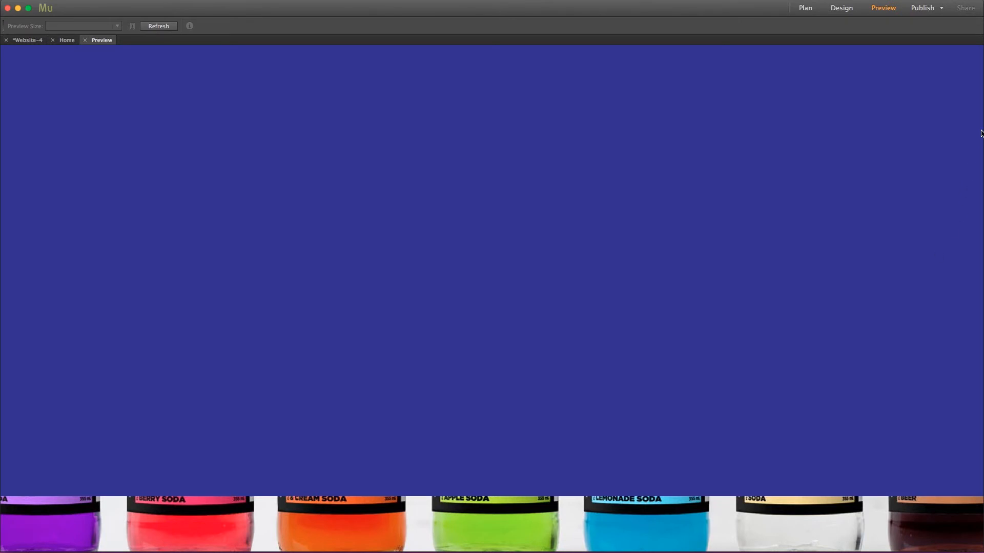
pyautogui.scroll(-10, 981, 133)
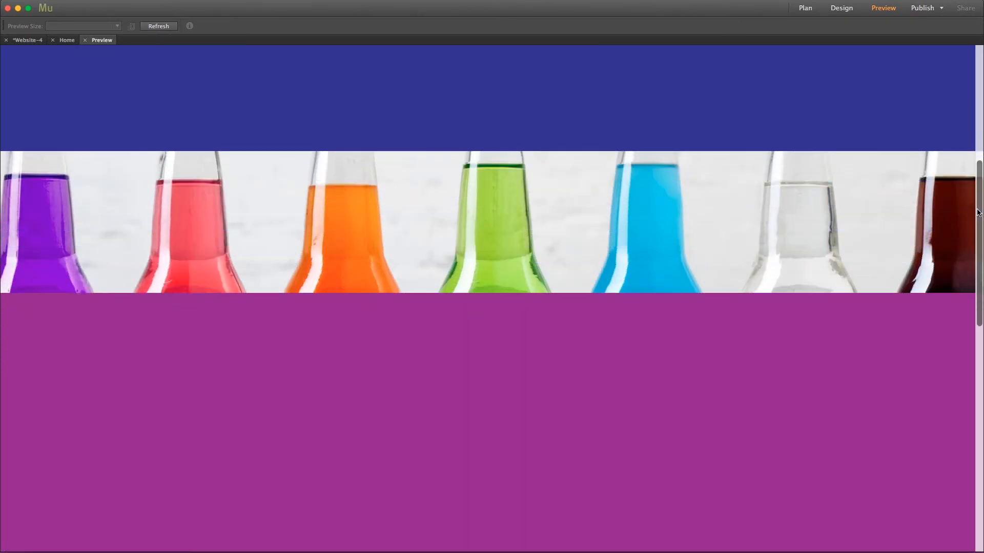
pyautogui.moveTo(977, 213); pyautogui.dragTo(979, 132)
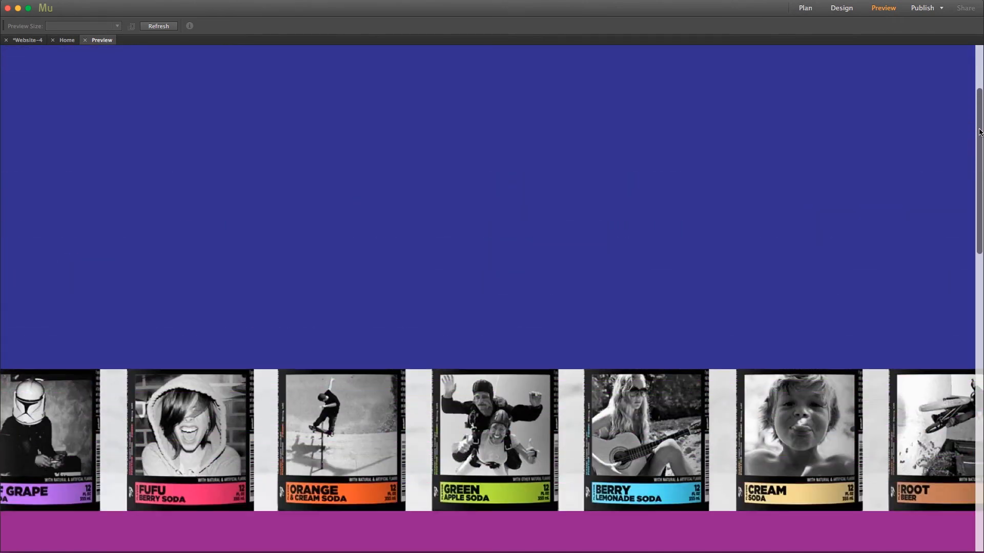
pyautogui.moveTo(979, 132); pyautogui.dragTo(979, 112)
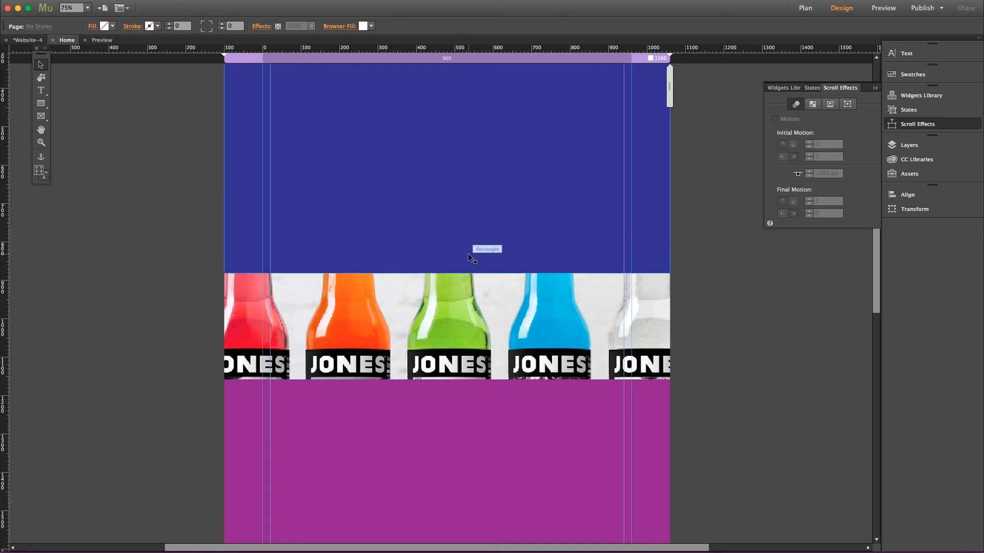
# Select the bottle image rectangle and review its scroll motion settings and the available resize options
pyautogui.click(447, 309)
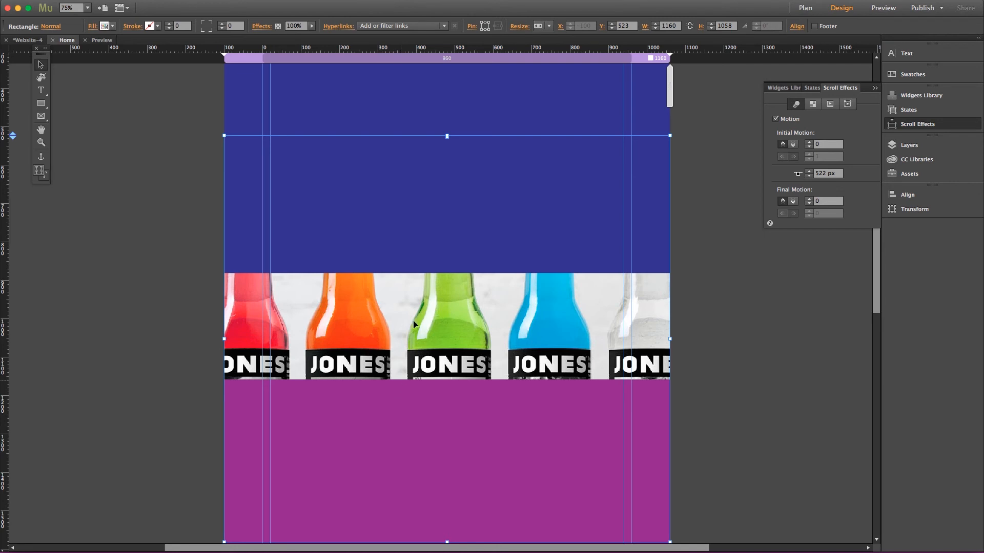
pyautogui.click(937, 129)
pyautogui.click(930, 128)
pyautogui.click(548, 23)
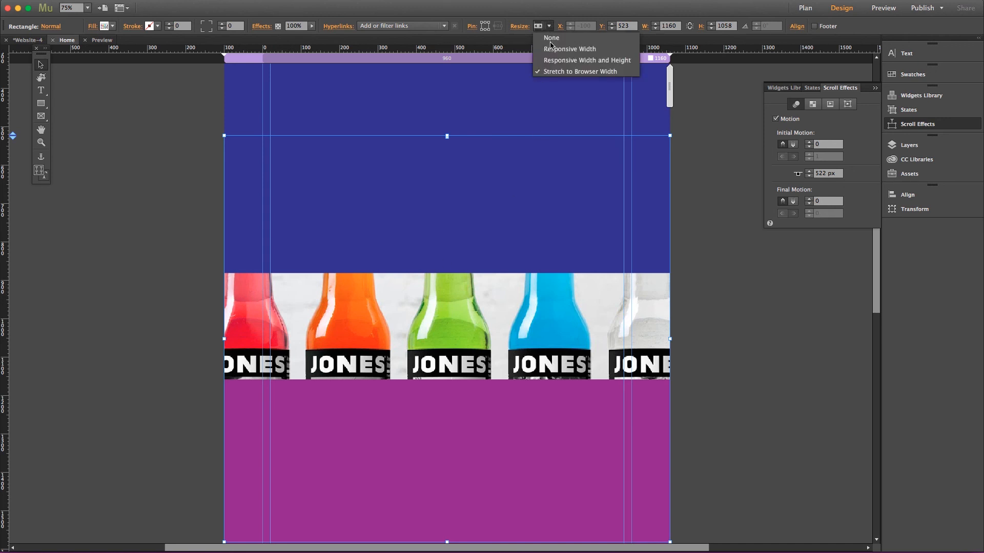
pyautogui.click(703, 104)
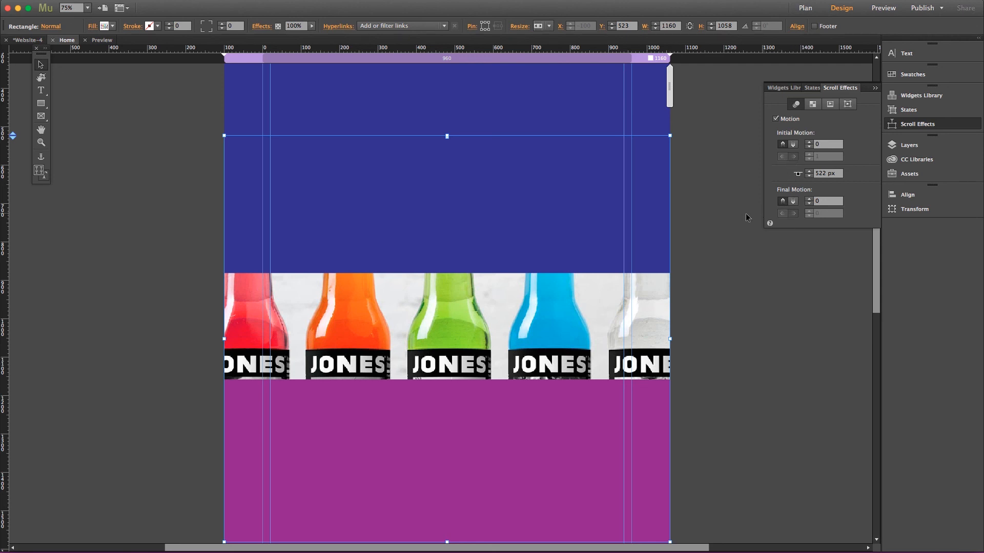
# Draw a rectangle about 304 by 151 px in the blue section above the bottles and fill it with red
pyautogui.click(41, 103)
pyautogui.moveTo(312, 189); pyautogui.dragTo(429, 246)
pyautogui.click(112, 26)
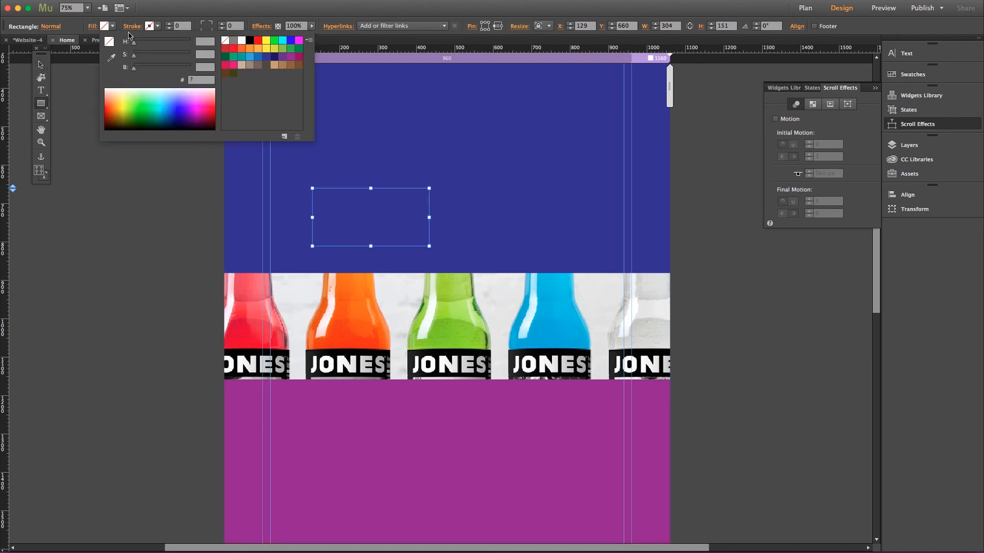
pyautogui.click(231, 52)
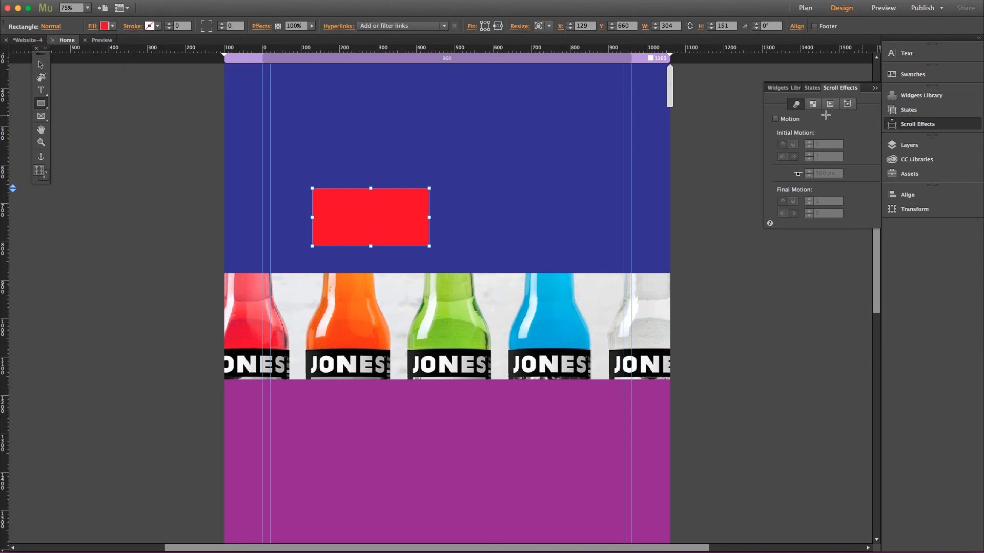
# Enable scroll motion on the red rectangle to examine its motion settings, and delete the rectangle
pyautogui.click(790, 119)
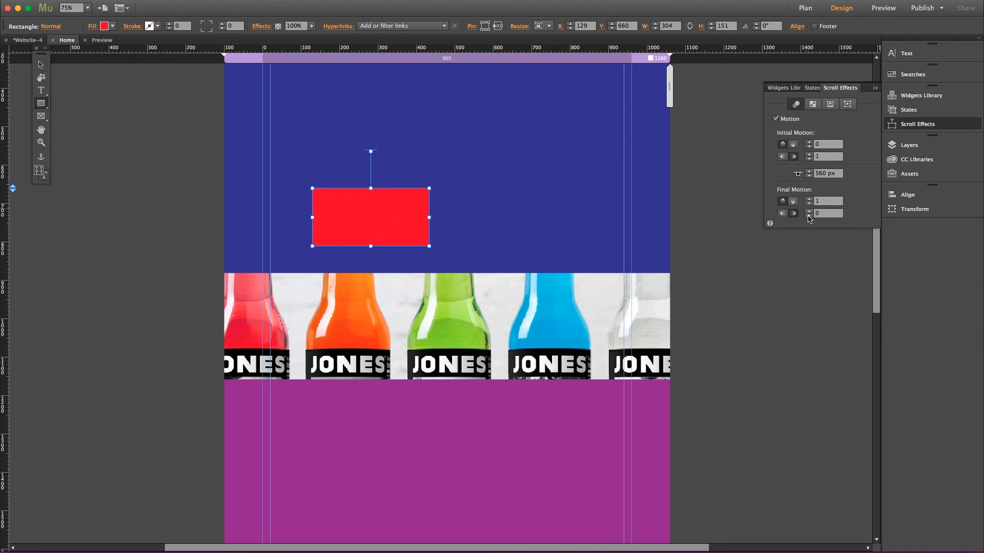
pyautogui.click(40, 64)
pyautogui.press('Delete')
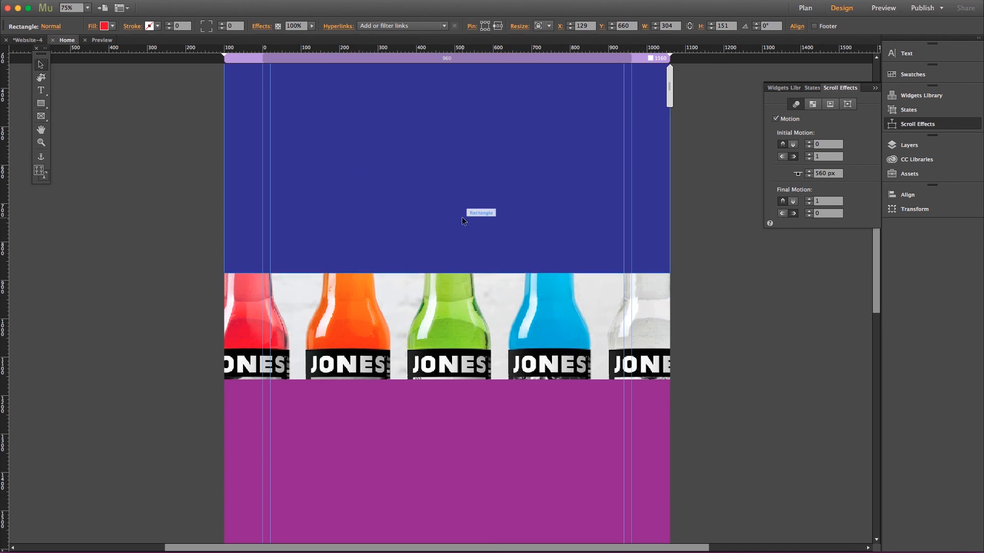